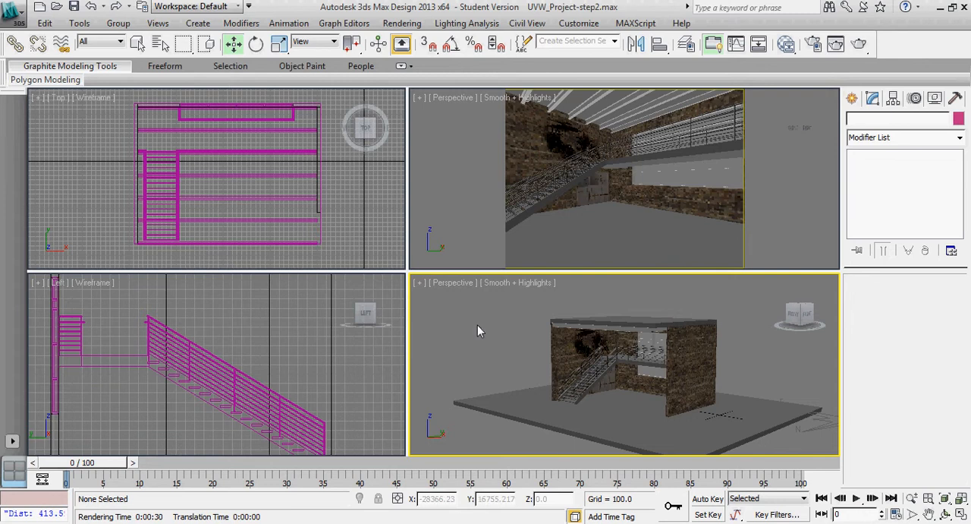
Examine the building model from several angles, covering the staircase, upper walkway, stone walls, roof and surrounding floor slab
{"action": "scroll", "coordinate": [481, 314], "scroll_direction": "down", "scroll_amount": 2}
{"action": "scroll", "coordinate": [483, 328], "scroll_direction": "down", "scroll_amount": 2}
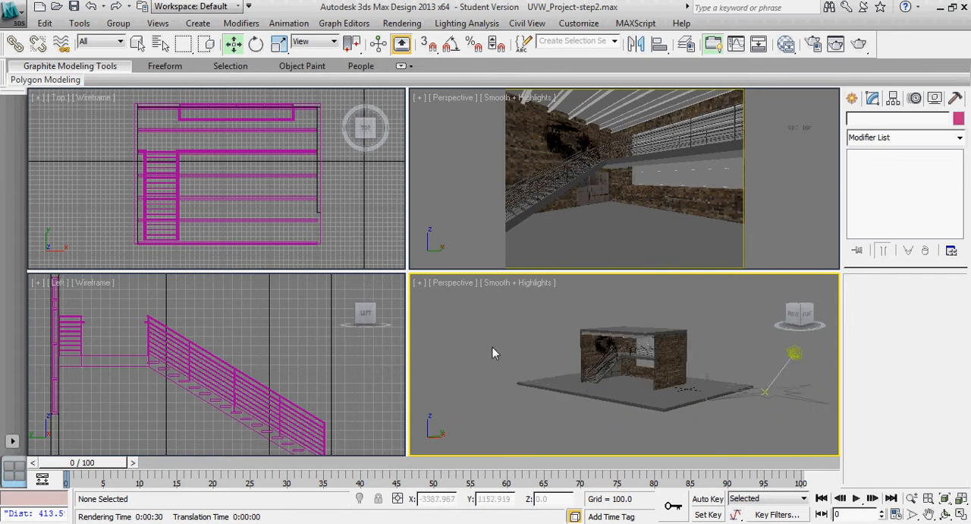
{"action": "middle_click_drag", "start_coordinate": [493, 346], "coordinate": [504, 374], "text": "alt"}
{"action": "scroll", "coordinate": [590, 379], "scroll_direction": "up", "scroll_amount": 3}
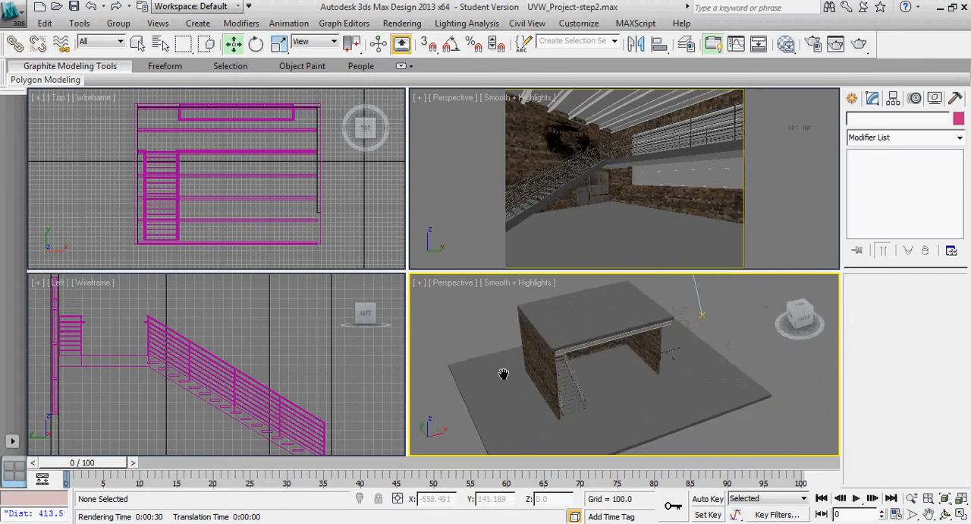
{"action": "scroll", "coordinate": [619, 383], "scroll_direction": "up", "scroll_amount": 4}
{"action": "scroll", "coordinate": [652, 392], "scroll_direction": "up", "scroll_amount": 3}
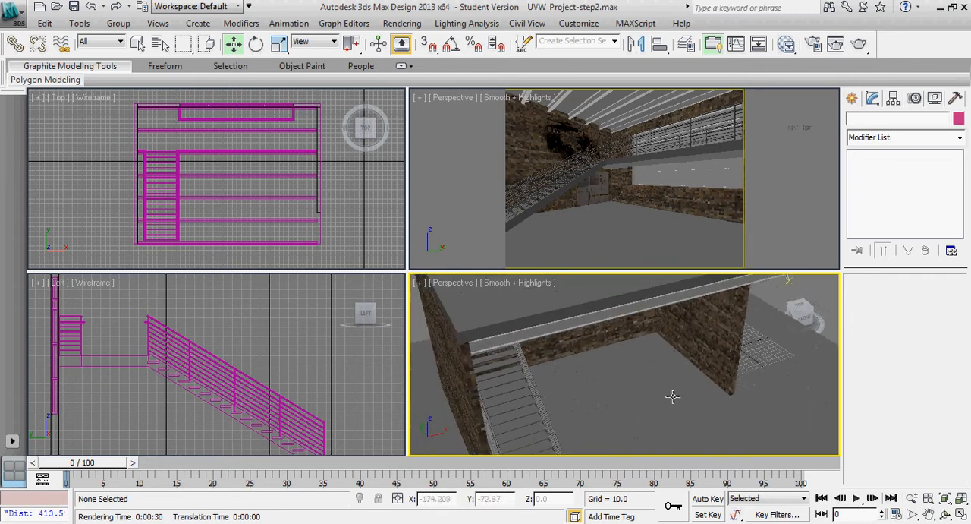
{"action": "scroll", "coordinate": [672, 396], "scroll_direction": "down", "scroll_amount": 6}
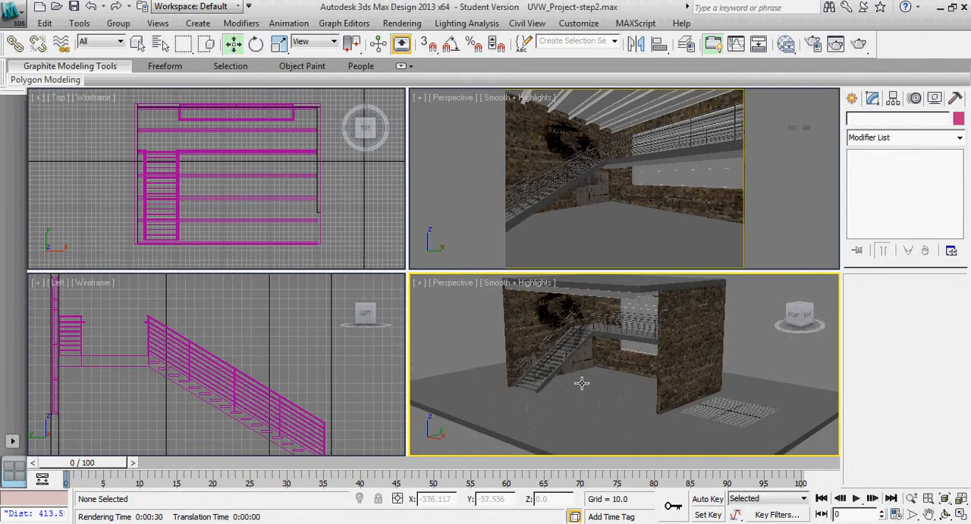
{"action": "middle_click_drag", "start_coordinate": [581, 383], "coordinate": [676, 366], "text": "alt"}
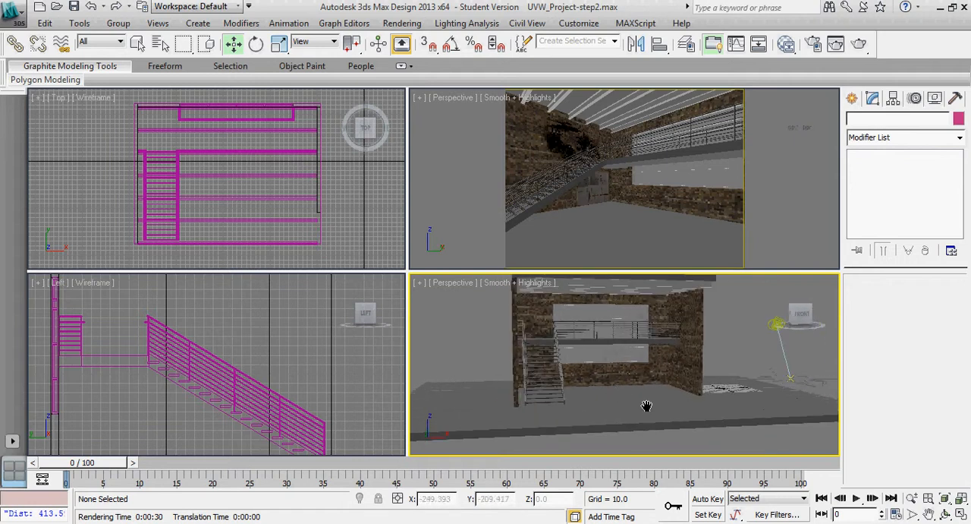
{"action": "scroll", "coordinate": [646, 406], "scroll_direction": "up", "scroll_amount": 4}
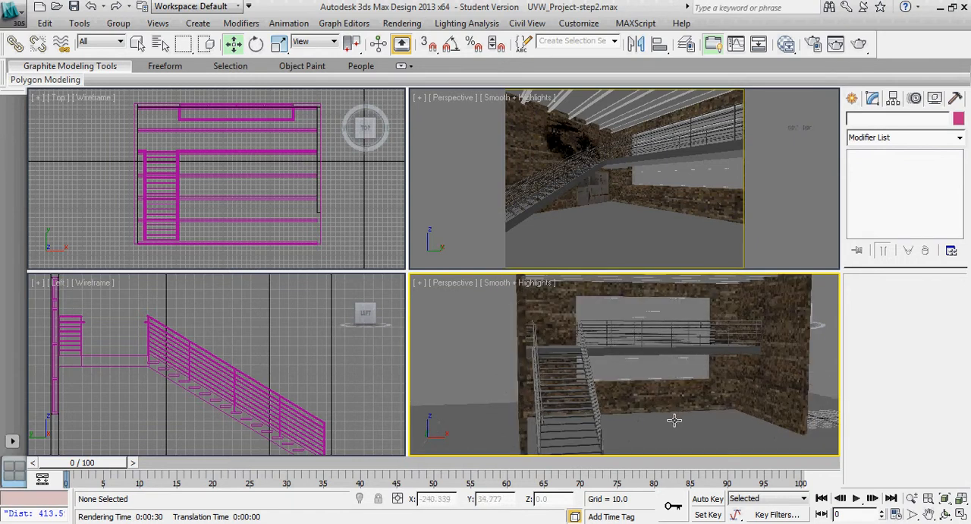
{"action": "scroll", "coordinate": [660, 421], "scroll_direction": "down", "scroll_amount": 6}
{"action": "middle_click_drag", "start_coordinate": [627, 422], "coordinate": [601, 415]}
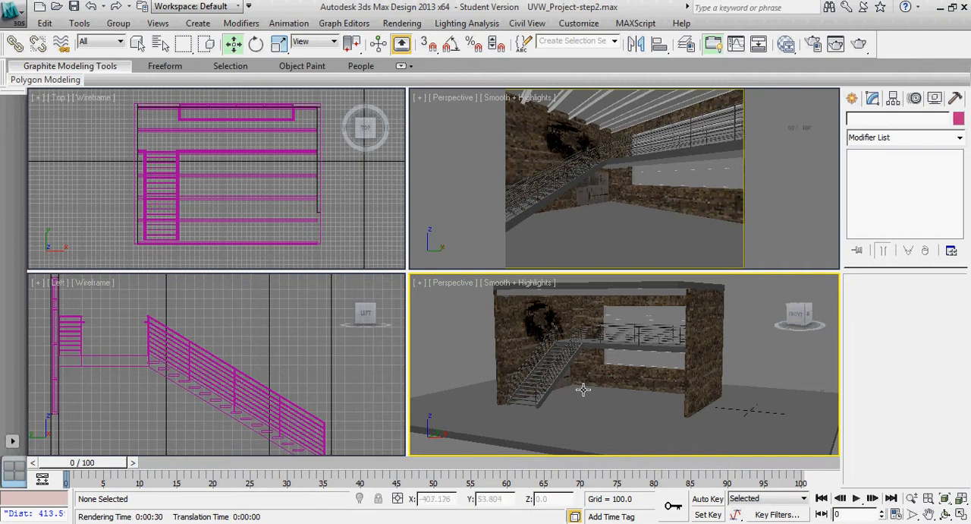
{"action": "scroll", "coordinate": [355, 234], "scroll_direction": "up", "scroll_amount": 2}
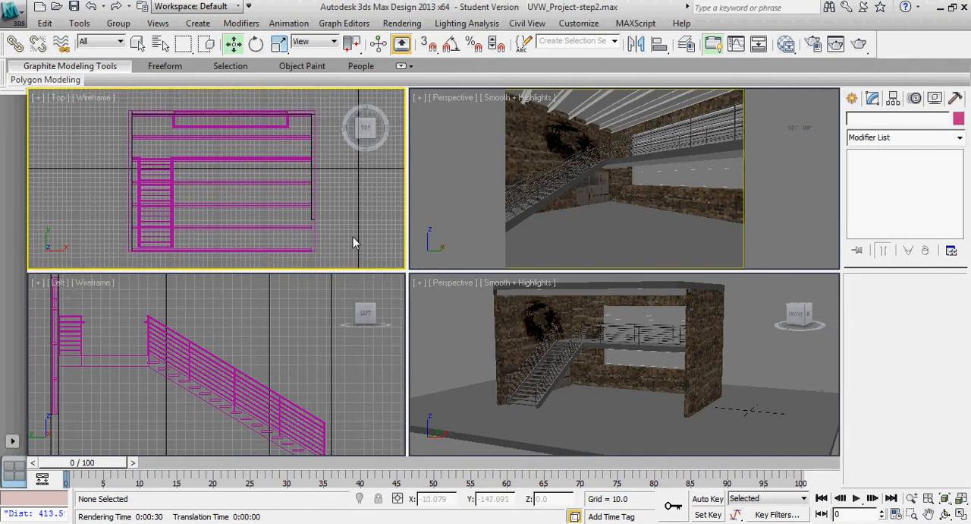
{"action": "scroll", "coordinate": [352, 235], "scroll_direction": "down", "scroll_amount": 4}
{"action": "middle_click_drag", "start_coordinate": [478, 345], "coordinate": [481, 373], "text": "alt"}
{"action": "scroll", "coordinate": [481, 372], "scroll_direction": "down", "scroll_amount": 3}
{"action": "scroll", "coordinate": [523, 383], "scroll_direction": "up", "scroll_amount": 5}
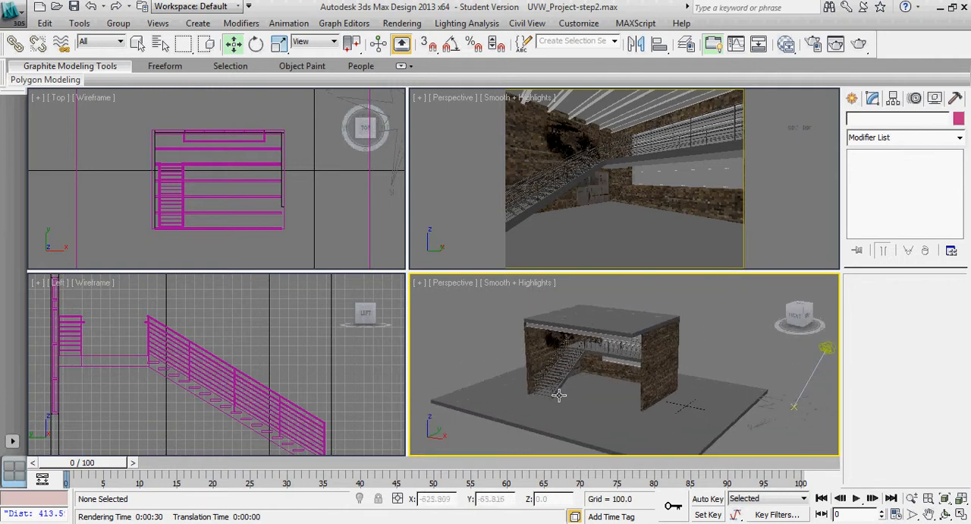
{"action": "middle_click_drag", "start_coordinate": [571, 398], "coordinate": [578, 399]}
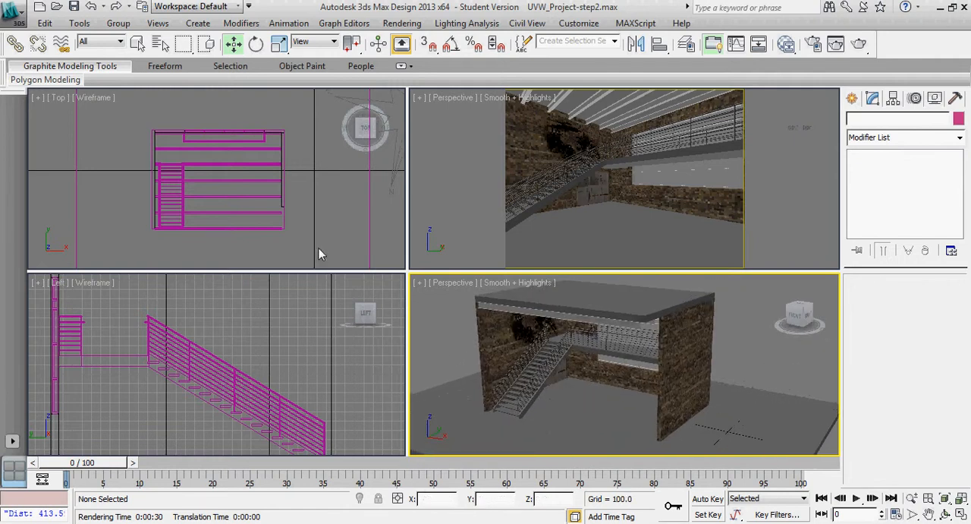
Place a target camera in the Top view from just in front of the stairs towards the rear wall, with a 28 mm stock lens
{"action": "middle_click_drag", "start_coordinate": [316, 238], "coordinate": [313, 229]}
{"action": "scroll", "coordinate": [180, 211], "scroll_direction": "up", "scroll_amount": 2}
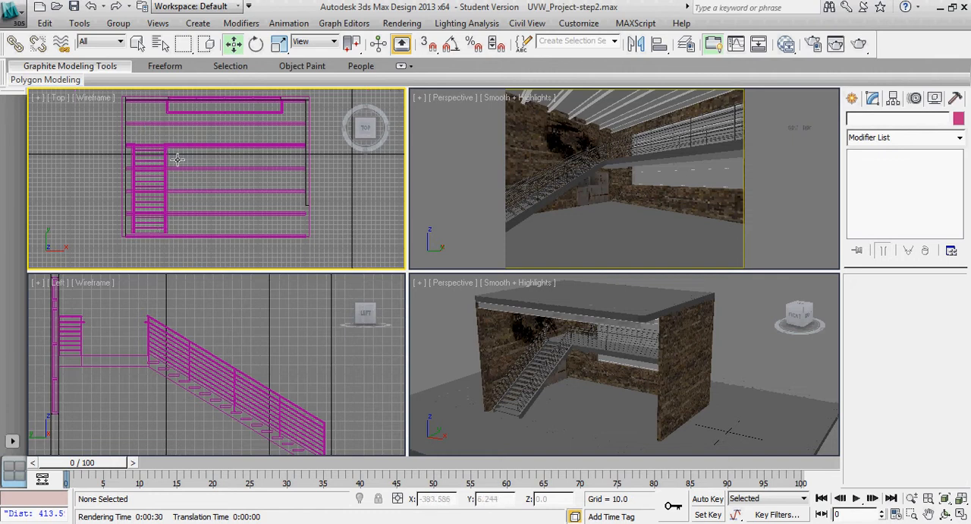
{"action": "scroll", "coordinate": [185, 167], "scroll_direction": "down", "scroll_amount": 2}
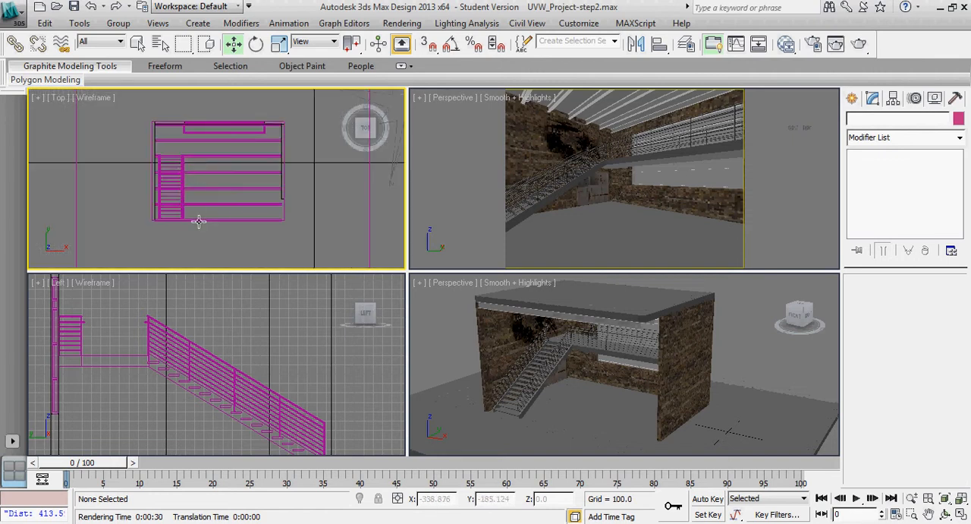
{"action": "left_click", "coordinate": [852, 99]}
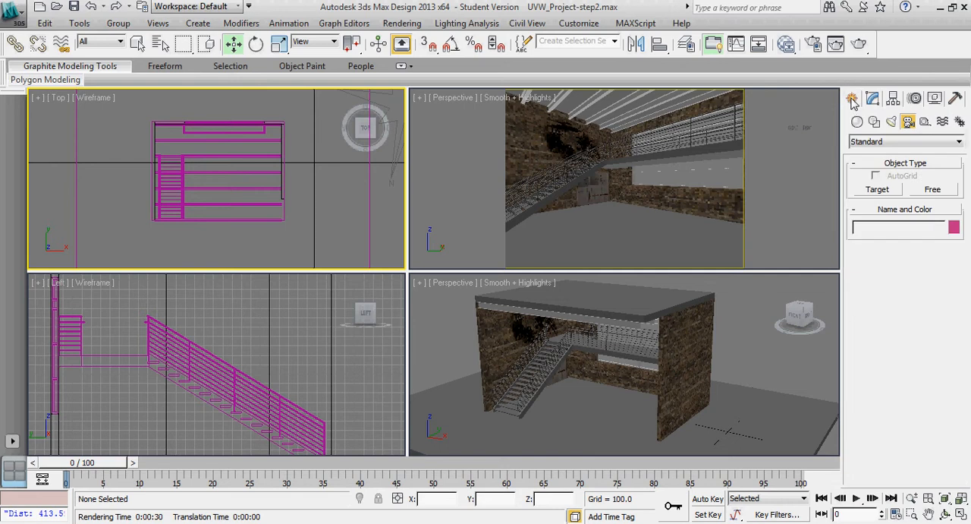
{"action": "left_click", "coordinate": [877, 190]}
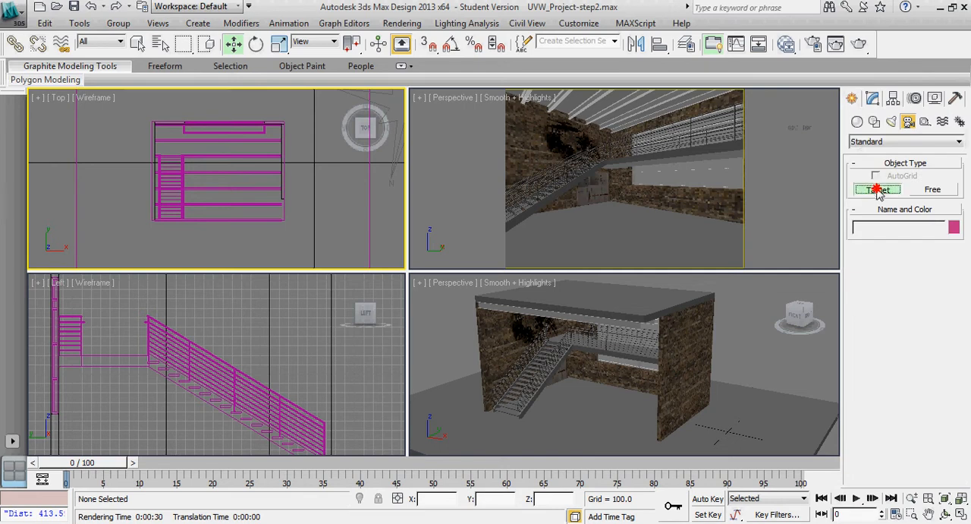
{"action": "left_click_drag", "start_coordinate": [185, 228], "coordinate": [194, 126]}
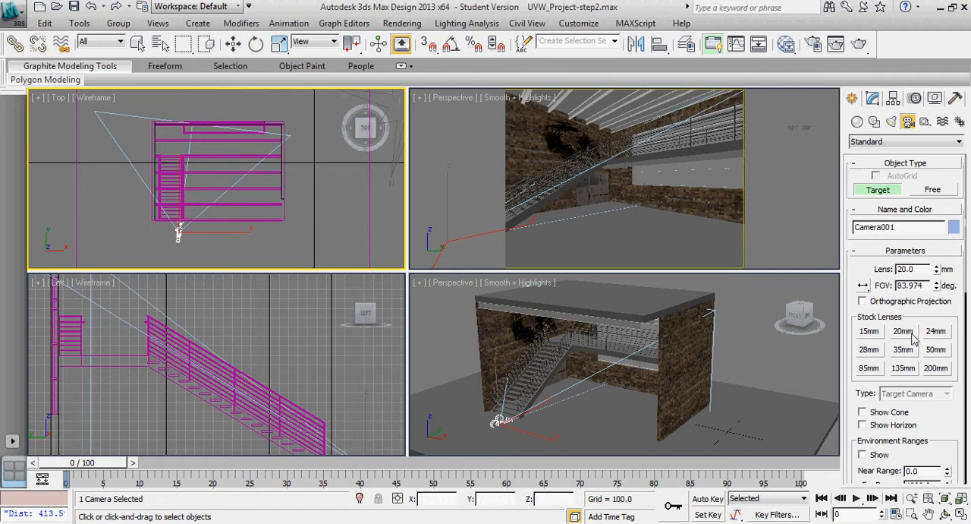
{"action": "left_click", "coordinate": [870, 350]}
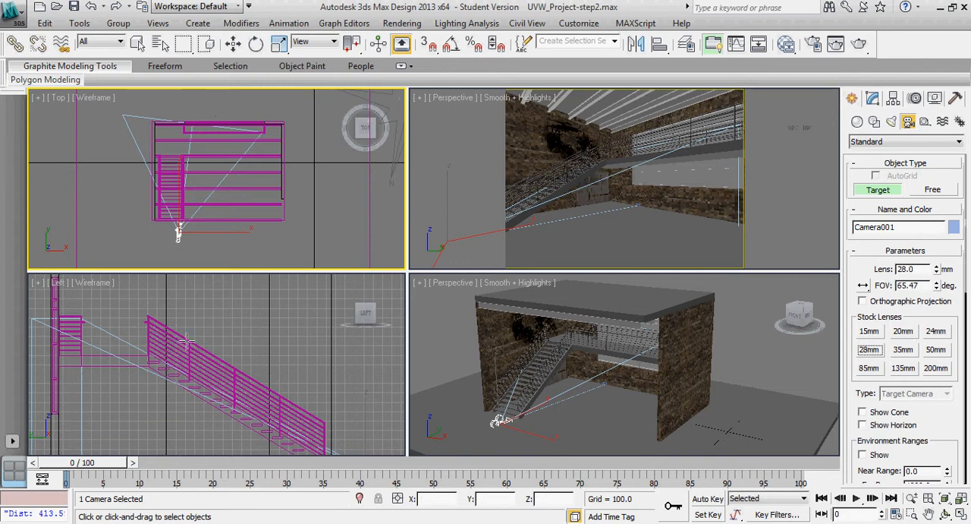
Raise the new camera vertically in the Left view to a Z height of about 66.8
{"action": "scroll", "coordinate": [247, 334], "scroll_direction": "down", "scroll_amount": 4}
{"action": "scroll", "coordinate": [252, 325], "scroll_direction": "down", "scroll_amount": 3}
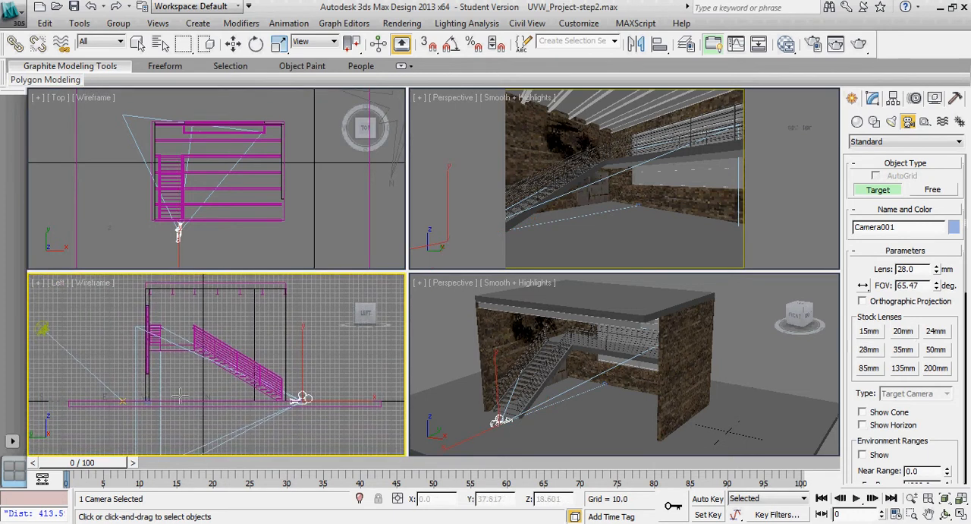
{"action": "scroll", "coordinate": [182, 390], "scroll_direction": "down", "scroll_amount": 2}
{"action": "middle_click_drag", "start_coordinate": [187, 392], "coordinate": [189, 394]}
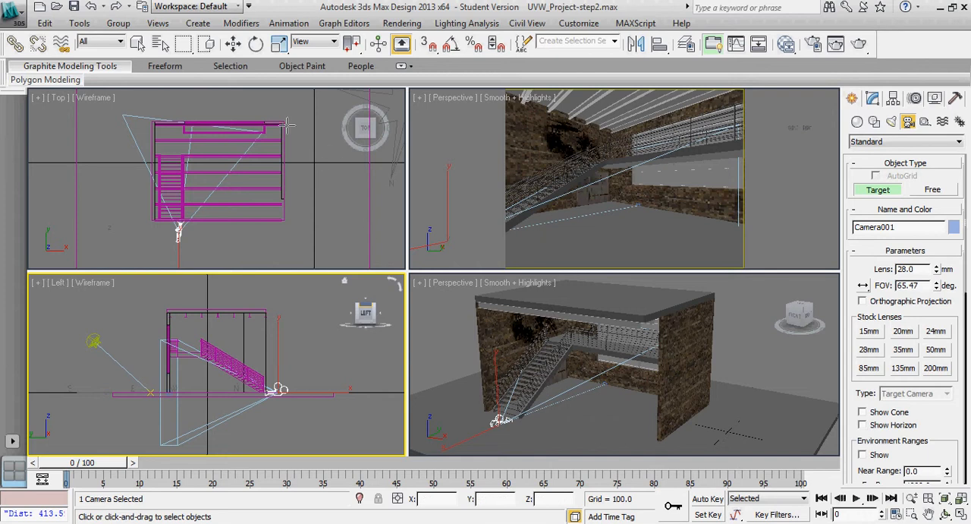
{"action": "left_click", "coordinate": [233, 43]}
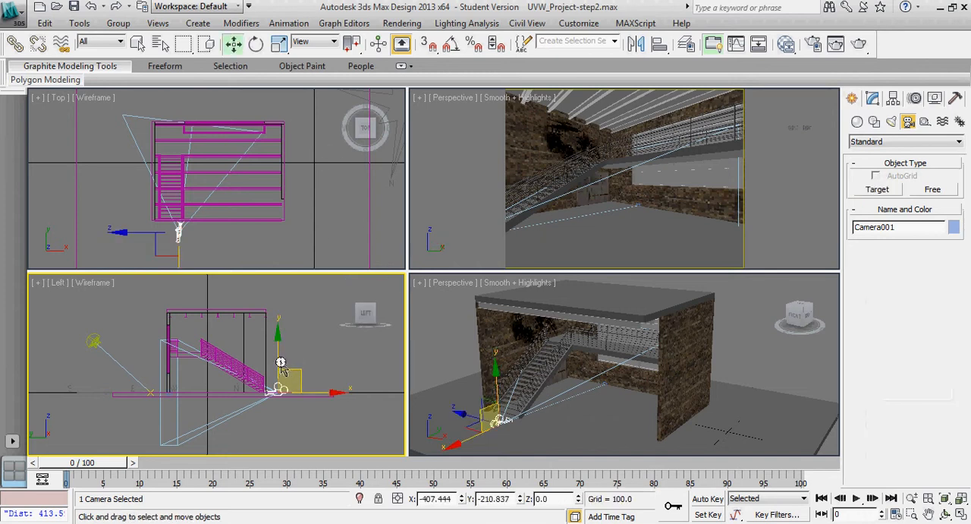
{"action": "left_click_drag", "start_coordinate": [278, 364], "coordinate": [266, 343]}
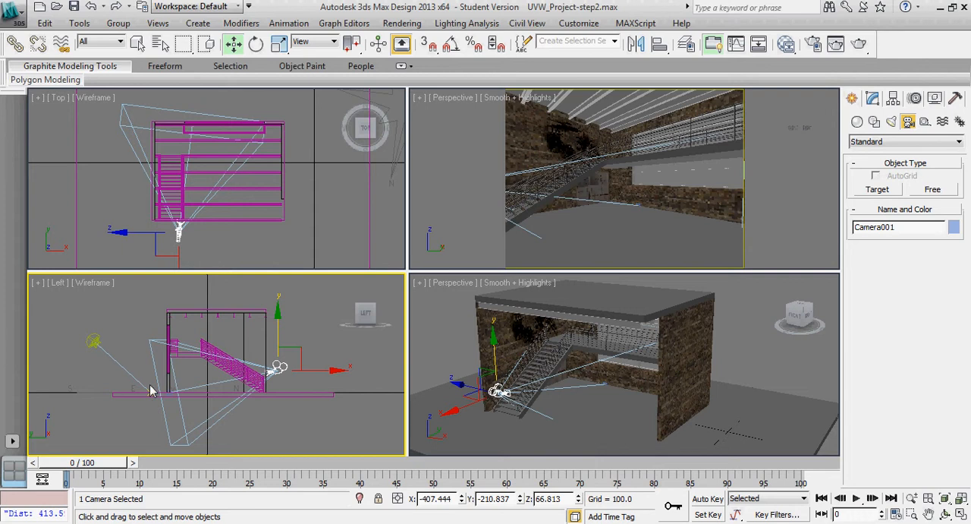
Try to pick the camera's target directly at the base of the rear wall in the Left view
{"action": "left_click", "coordinate": [164, 394]}
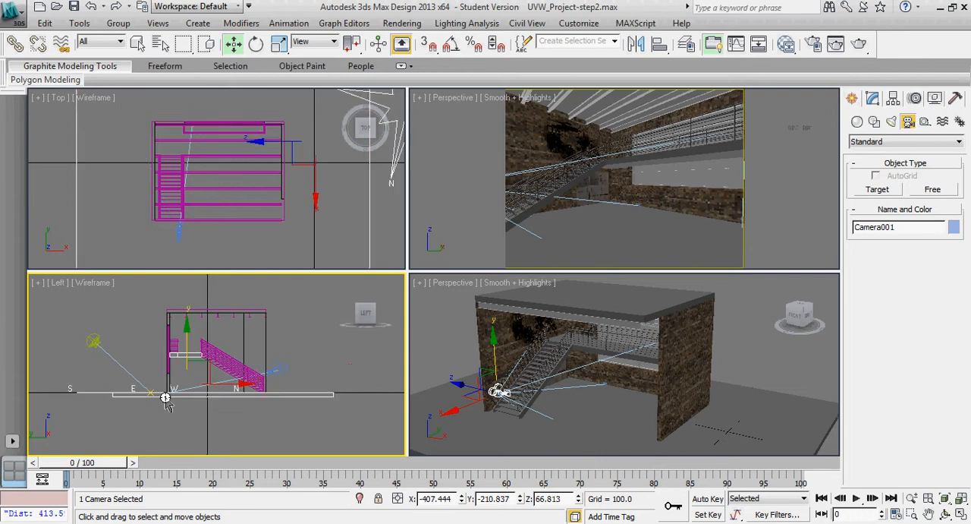
{"action": "middle_click_drag", "start_coordinate": [165, 360], "coordinate": [161, 353]}
{"action": "left_click", "coordinate": [154, 364]}
{"action": "scroll", "coordinate": [159, 379], "scroll_direction": "up", "scroll_amount": 7}
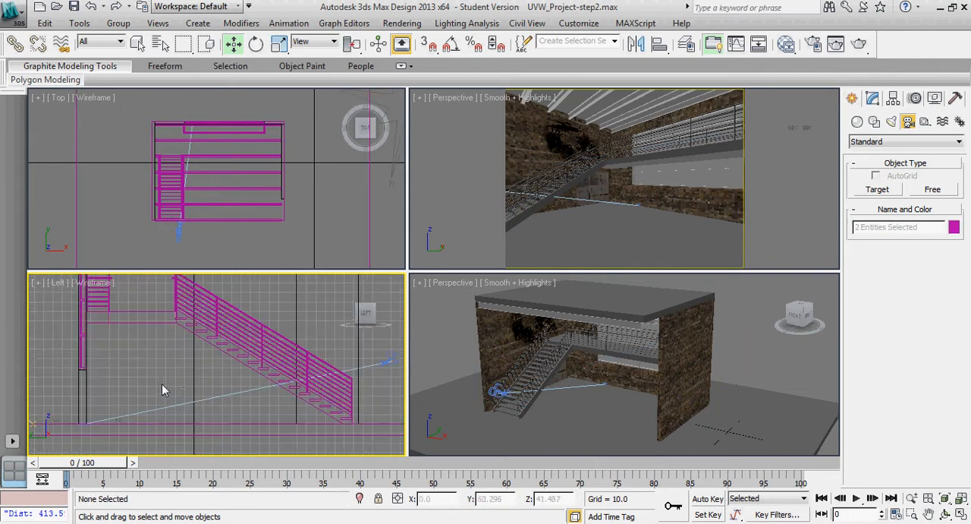
{"action": "middle_click_drag", "start_coordinate": [239, 338], "coordinate": [331, 305]}
{"action": "middle_click_drag", "start_coordinate": [208, 366], "coordinate": [297, 323]}
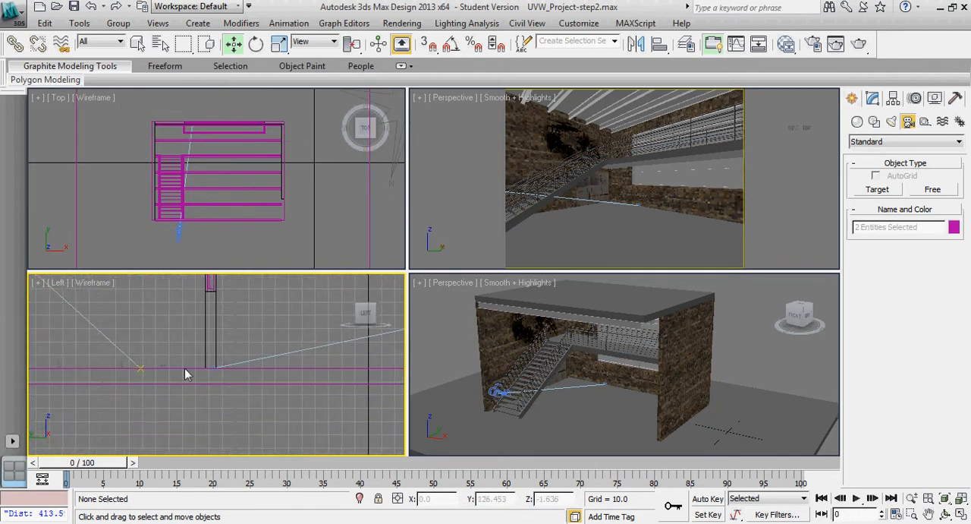
{"action": "left_click", "coordinate": [224, 367]}
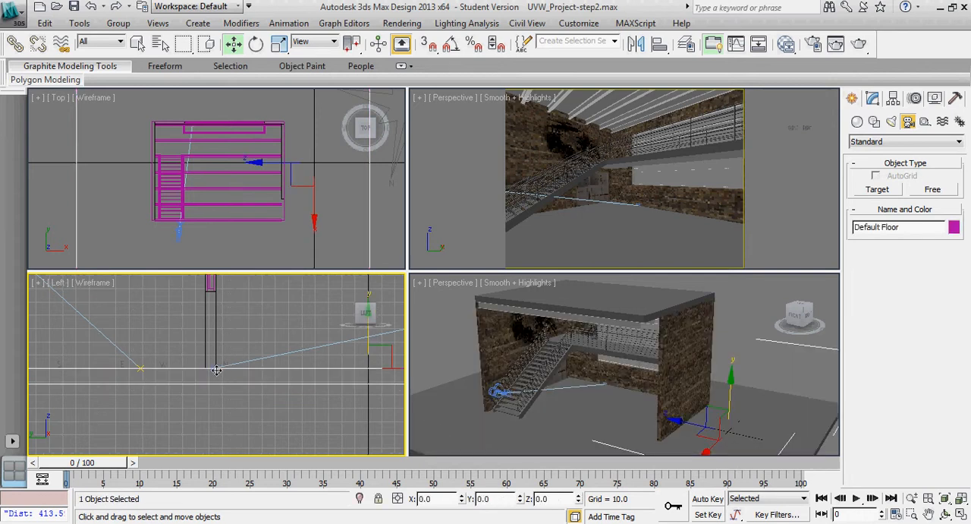
{"action": "scroll", "coordinate": [213, 369], "scroll_direction": "up", "scroll_amount": 2}
{"action": "scroll", "coordinate": [217, 392], "scroll_direction": "up", "scroll_amount": 5}
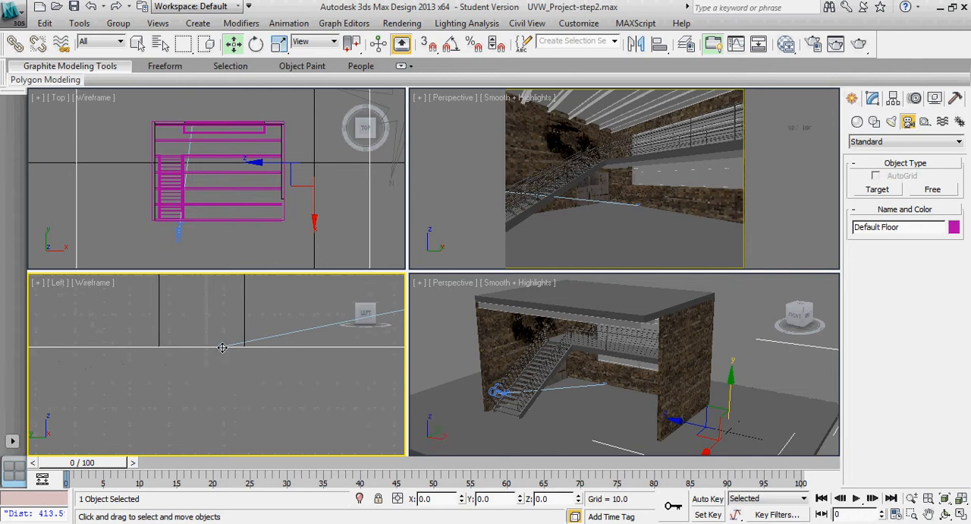
{"action": "scroll", "coordinate": [221, 346], "scroll_direction": "down", "scroll_amount": 4}
{"action": "scroll", "coordinate": [228, 362], "scroll_direction": "down", "scroll_amount": 2}
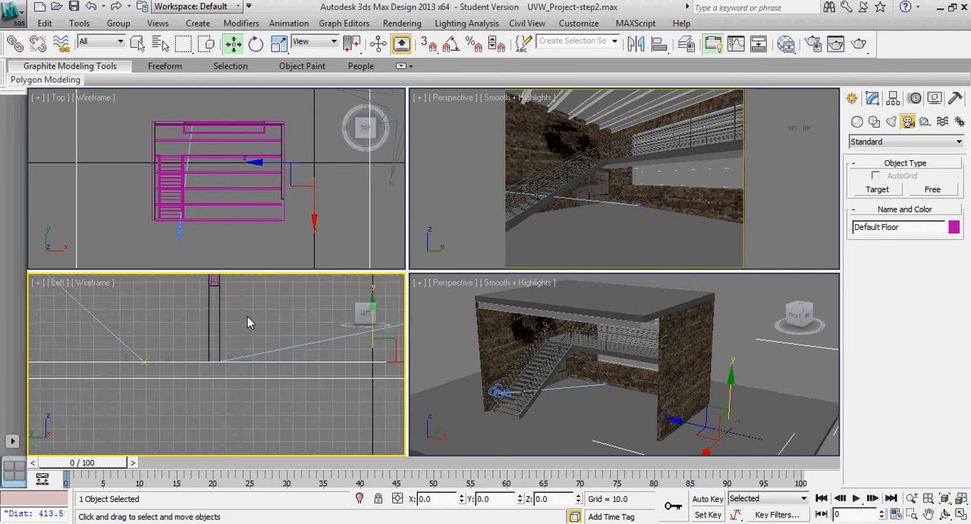
{"action": "scroll", "coordinate": [240, 371], "scroll_direction": "down", "scroll_amount": 2}
{"action": "scroll", "coordinate": [245, 345], "scroll_direction": "down", "scroll_amount": 3}
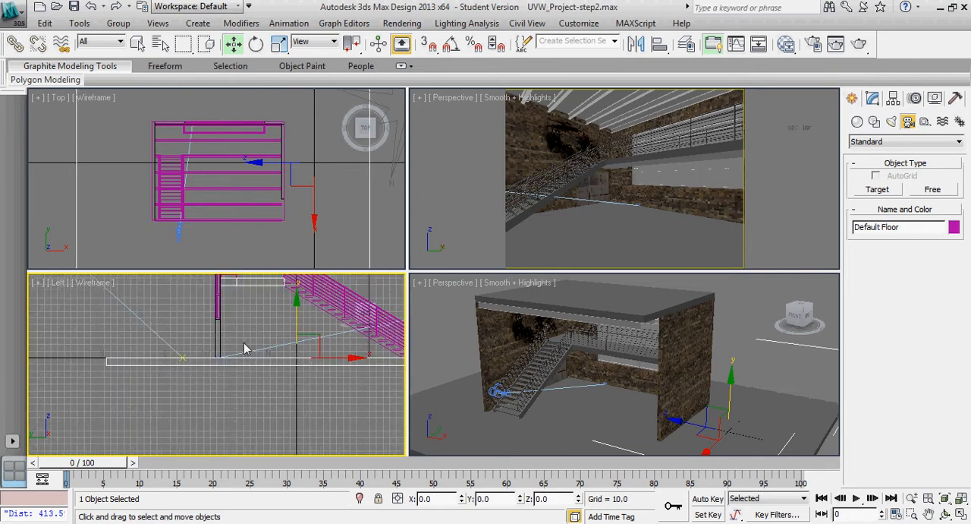
{"action": "scroll", "coordinate": [211, 392], "scroll_direction": "down", "scroll_amount": 4}
{"action": "scroll", "coordinate": [190, 397], "scroll_direction": "down", "scroll_amount": 3}
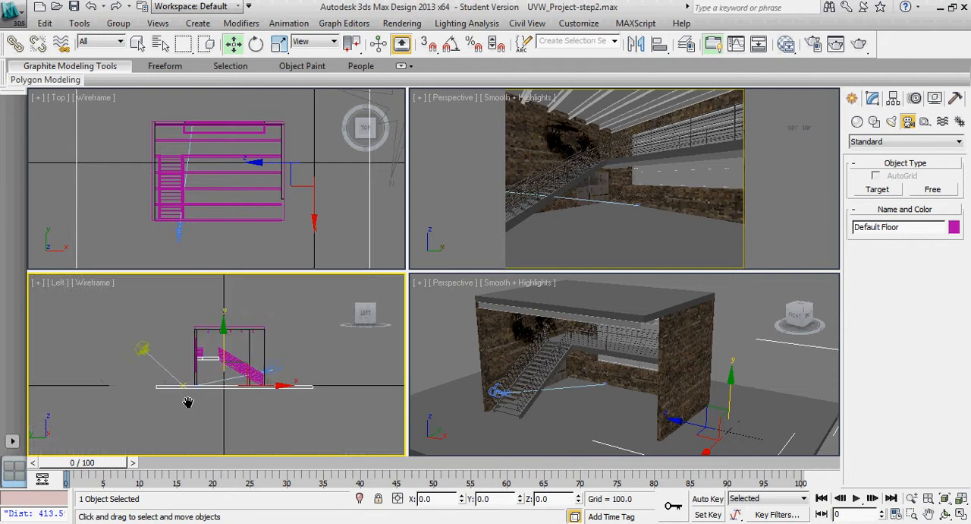
{"action": "scroll", "coordinate": [186, 396], "scroll_direction": "up", "scroll_amount": 2}
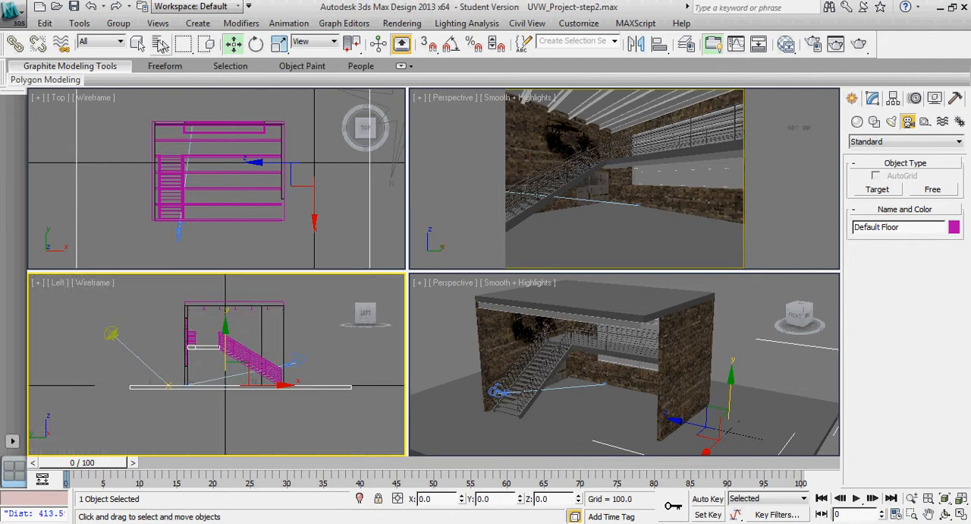
Select Camera001.Target by name from the scene list and raise it in the Left view to a Z height of about 161
{"action": "key", "text": "h"}
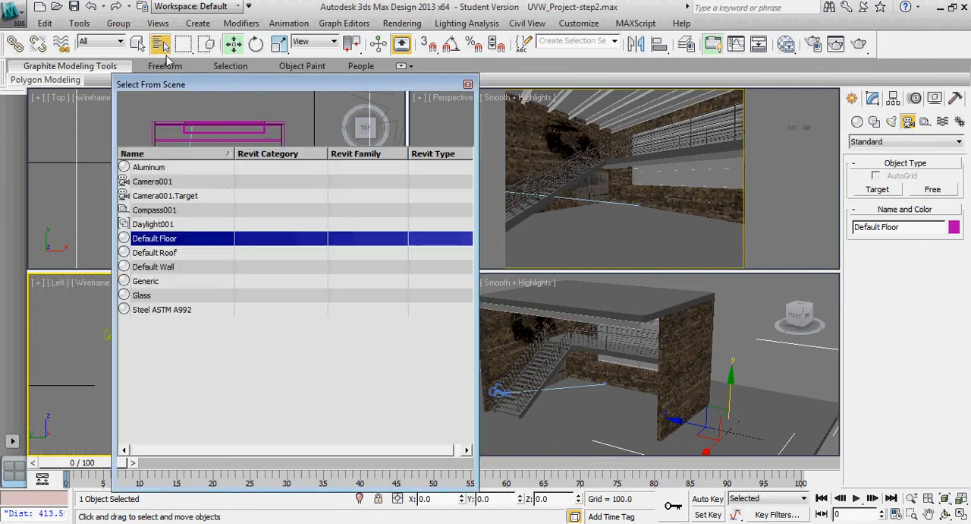
{"action": "left_click", "coordinate": [156, 199]}
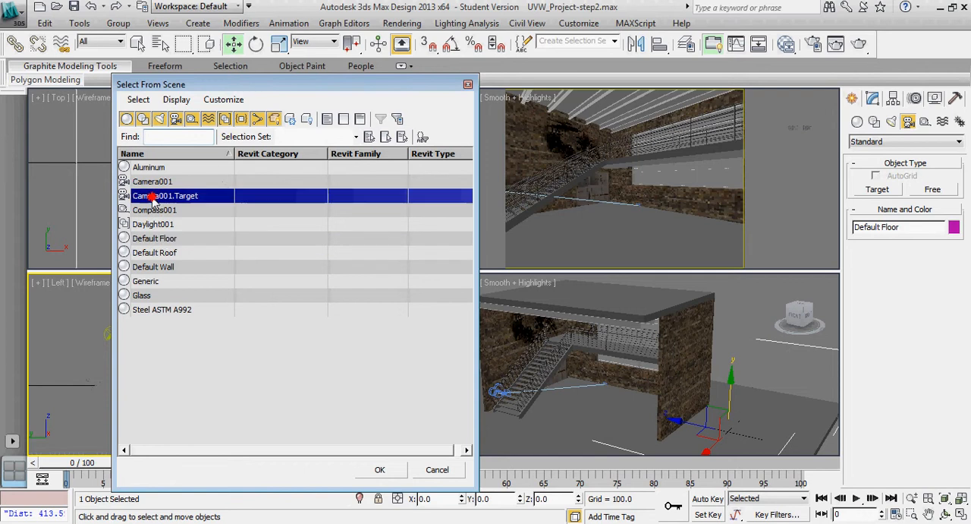
{"action": "left_click", "coordinate": [379, 468]}
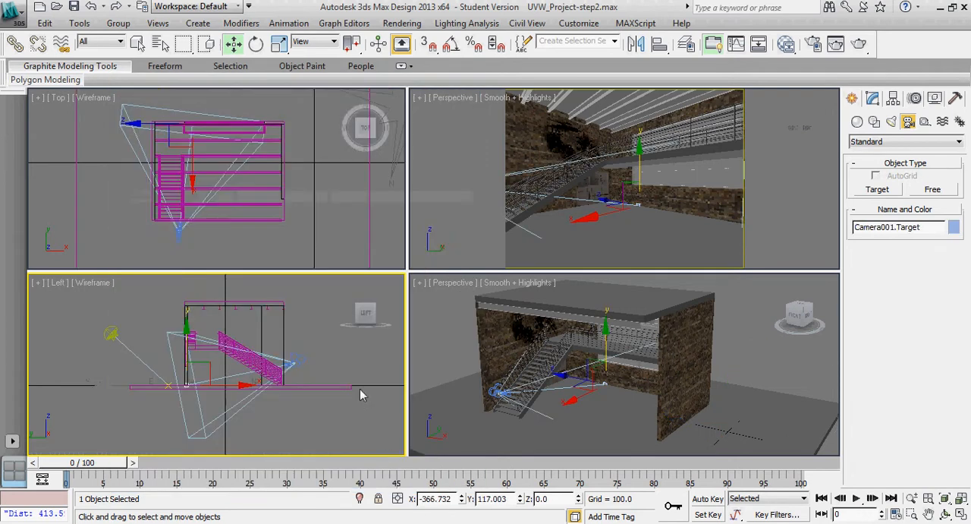
{"action": "left_click_drag", "start_coordinate": [204, 365], "coordinate": [205, 309]}
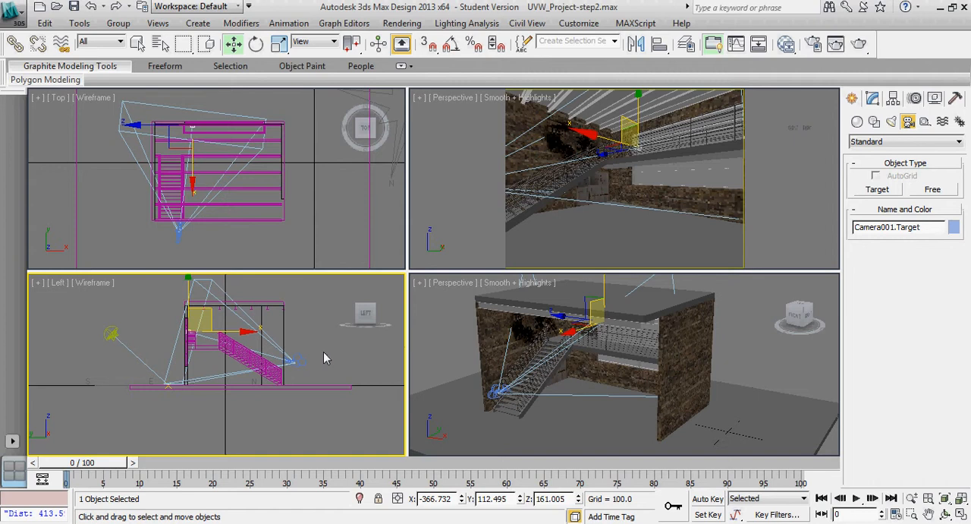
Switch the interior Perspective viewport to the view through Camera001
{"action": "middle_click_drag", "start_coordinate": [323, 353], "coordinate": [326, 357]}
{"action": "scroll", "coordinate": [325, 358], "scroll_direction": "down", "scroll_amount": 3}
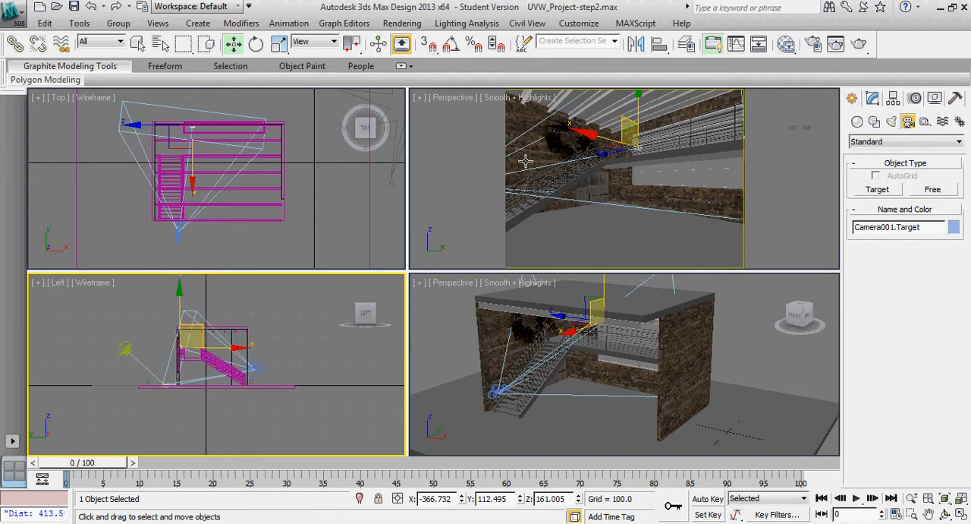
{"action": "right_click", "coordinate": [474, 162]}
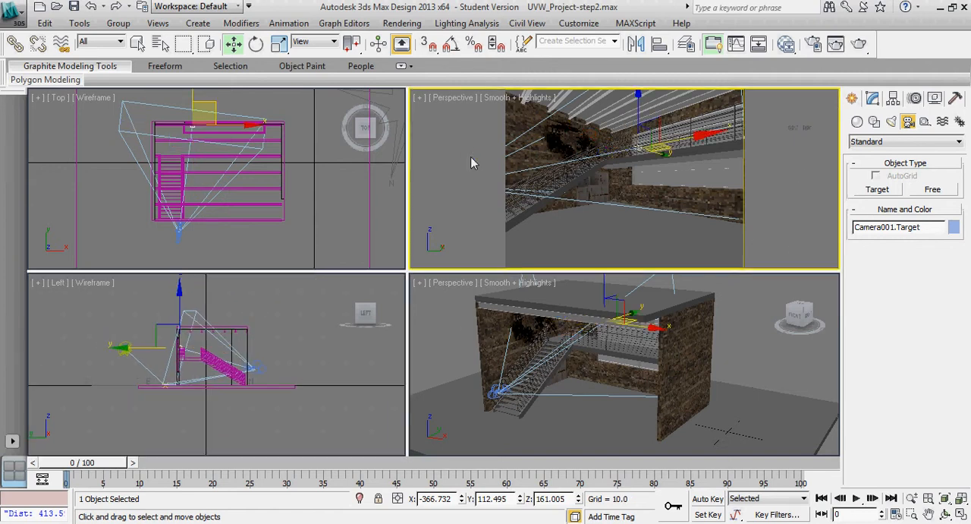
{"action": "left_click", "coordinate": [468, 102]}
{"action": "mouse_move", "coordinate": [497, 113]}
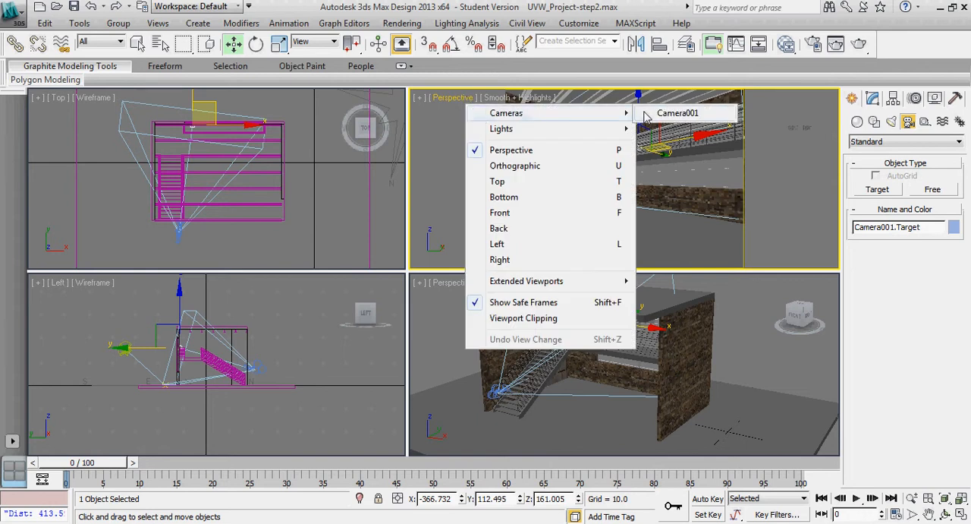
{"action": "left_click", "coordinate": [675, 113]}
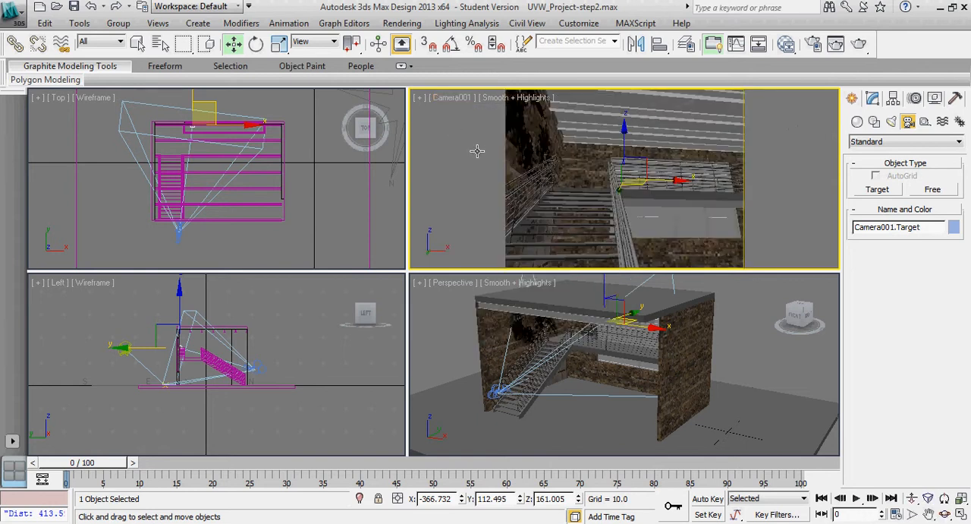
Move Camera001 closer to the stairs and lower in the Left view, to about Y -176.5 and Z 56.2
{"action": "scroll", "coordinate": [276, 365], "scroll_direction": "up", "scroll_amount": 6}
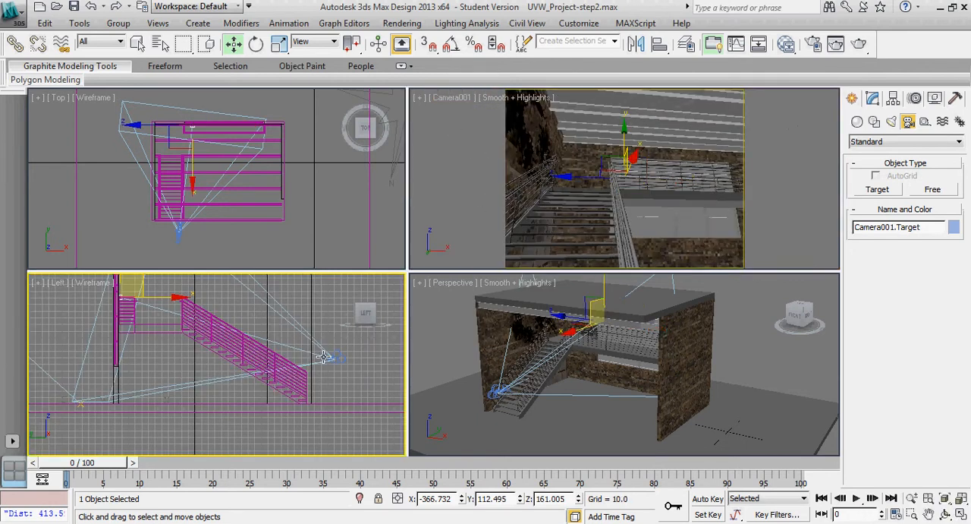
{"action": "scroll", "coordinate": [305, 362], "scroll_direction": "up", "scroll_amount": 2}
{"action": "left_click", "coordinate": [368, 356]}
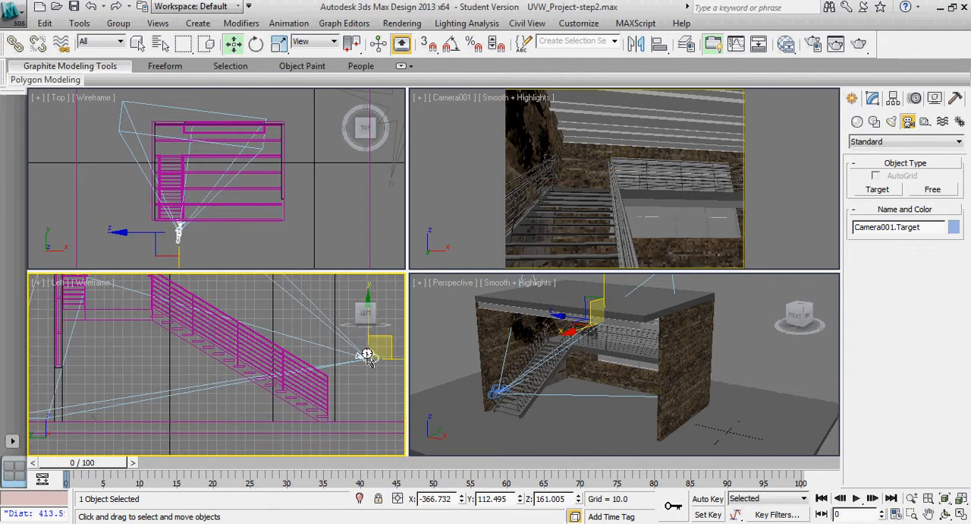
{"action": "middle_click_drag", "start_coordinate": [359, 382], "coordinate": [338, 380]}
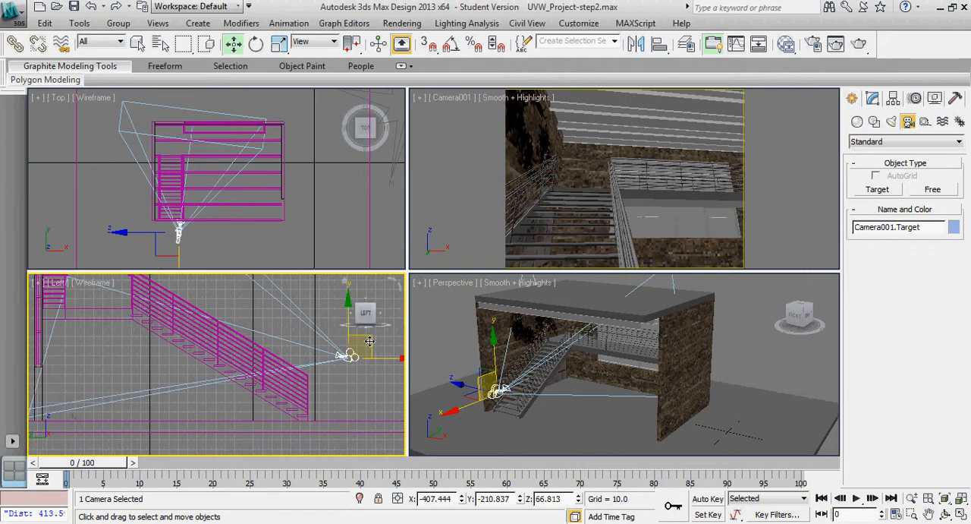
{"action": "left_click_drag", "start_coordinate": [369, 344], "coordinate": [337, 350]}
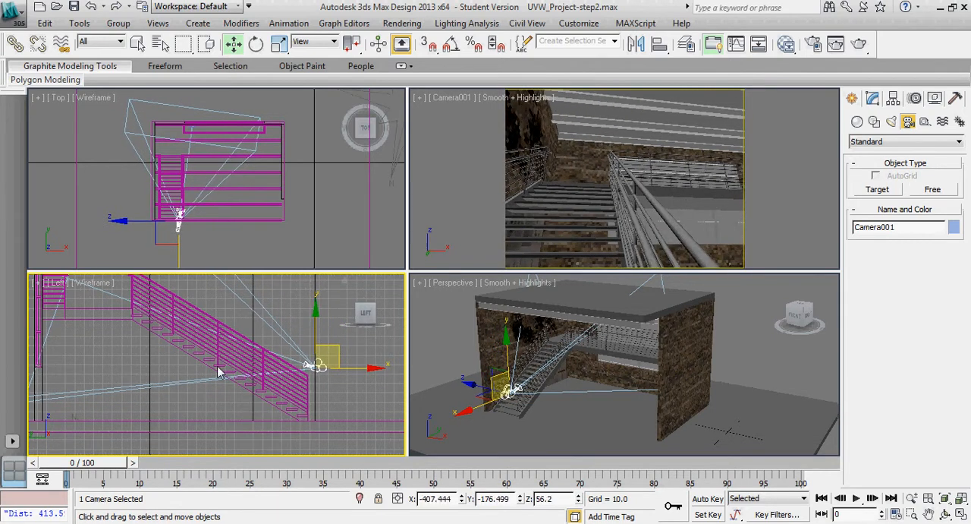
{"action": "middle_click_drag", "start_coordinate": [123, 365], "coordinate": [156, 376]}
{"action": "scroll", "coordinate": [157, 378], "scroll_direction": "down", "scroll_amount": 3}
{"action": "middle_click_drag", "start_coordinate": [157, 380], "coordinate": [179, 392]}
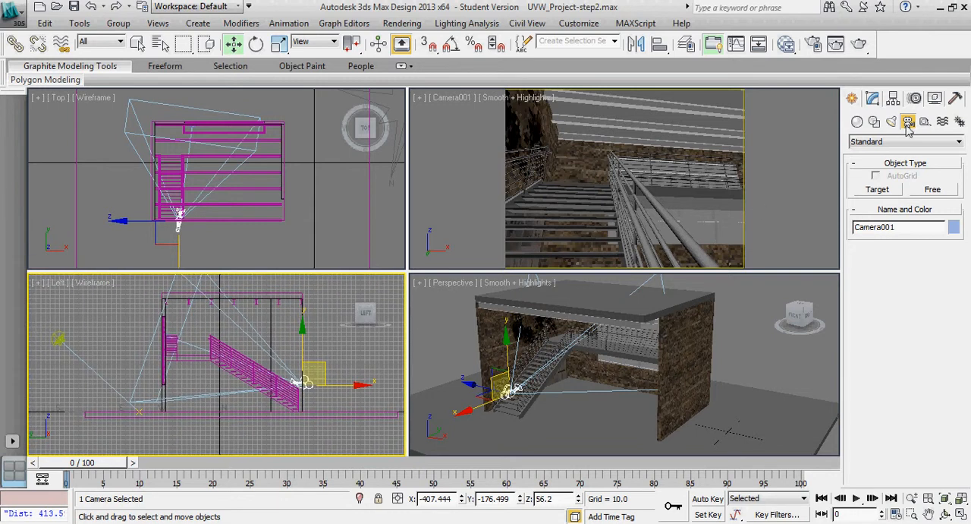
Show the parameters of Camera001, test-render its view, stop the render partway and close the render window
{"action": "left_click", "coordinate": [873, 100]}
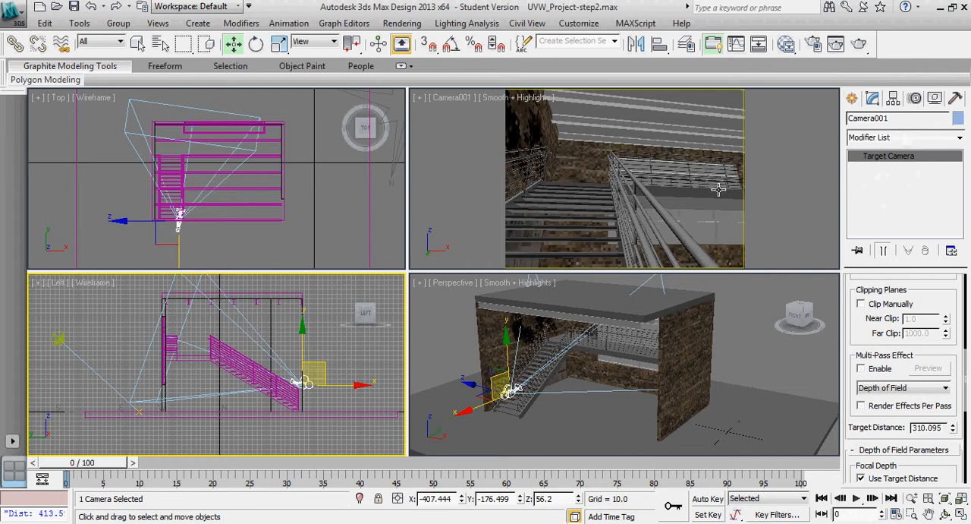
{"action": "right_click", "coordinate": [456, 125]}
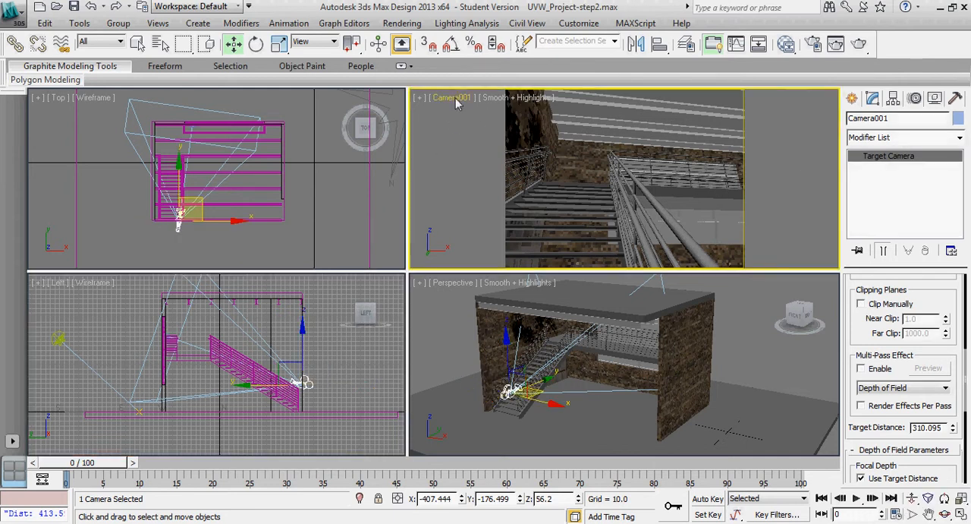
{"action": "left_click", "coordinate": [456, 101]}
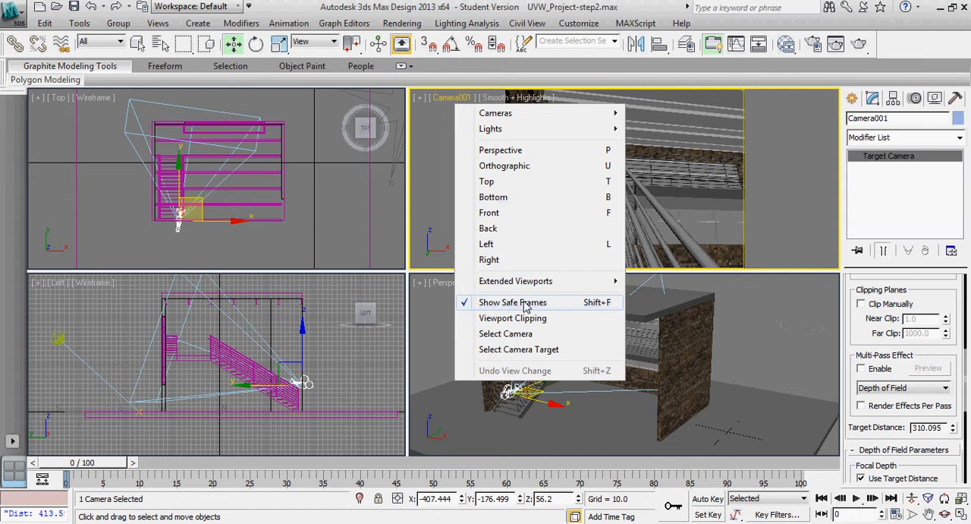
{"action": "right_click", "coordinate": [779, 188]}
{"action": "left_click", "coordinate": [468, 165]}
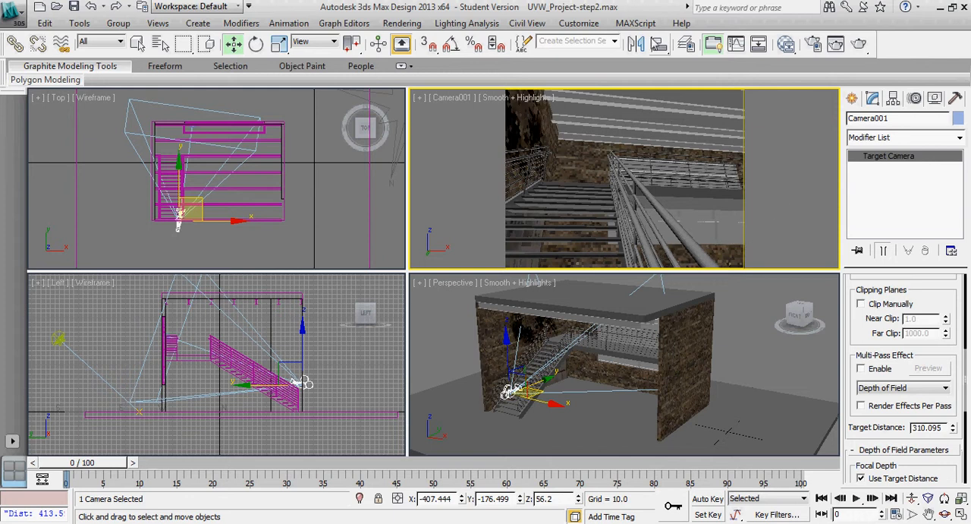
{"action": "key", "text": "shift+q"}
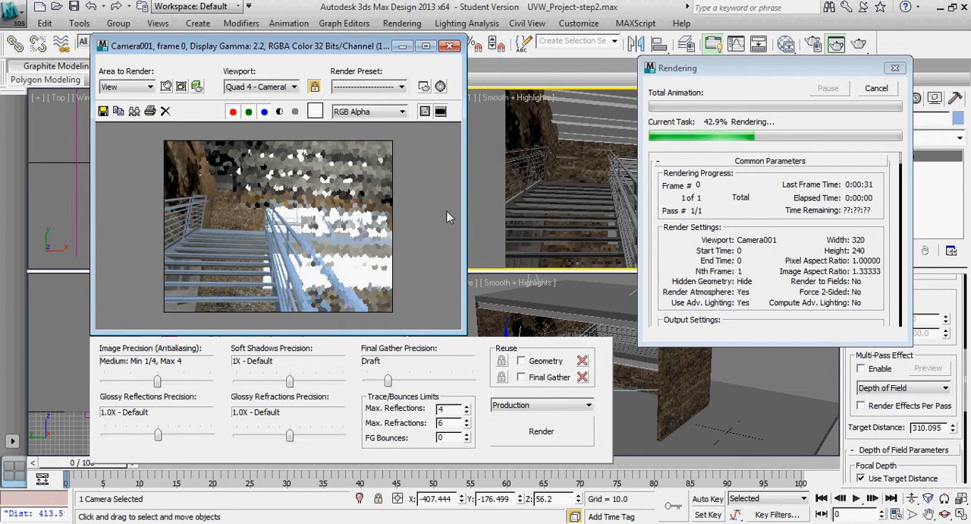
{"action": "key", "text": "Escape"}
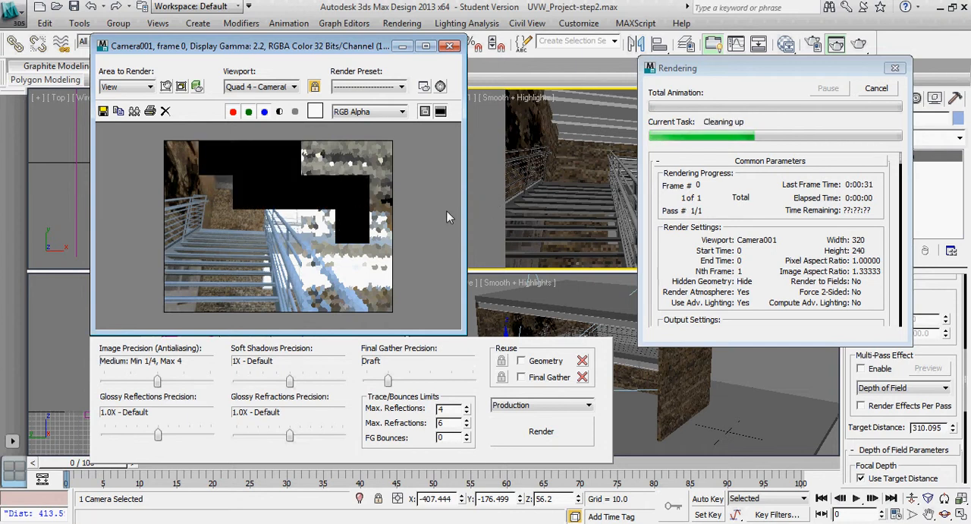
{"action": "left_click", "coordinate": [450, 46]}
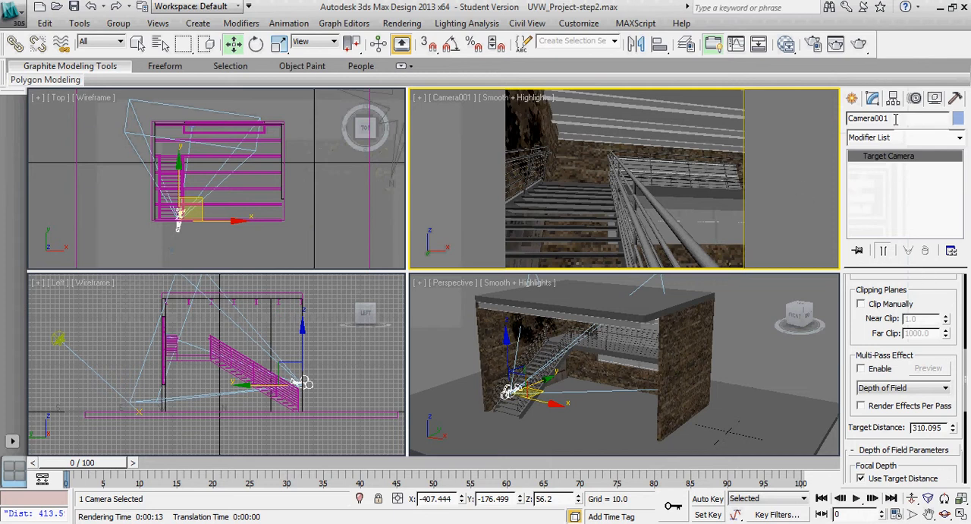
Enable the multi-pass effect for Camera001 and set its type to Depth of Field (mental ray)
{"action": "mouse_move", "coordinate": [918, 302]}
{"action": "left_mouse_down"}
{"action": "mouse_move", "coordinate": [920, 260]}
{"action": "mouse_move", "coordinate": [861, 440]}
{"action": "mouse_move", "coordinate": [882, 370]}
{"action": "mouse_move", "coordinate": [878, 330]}
{"action": "mouse_move", "coordinate": [900, 296]}
{"action": "left_mouse_up"}
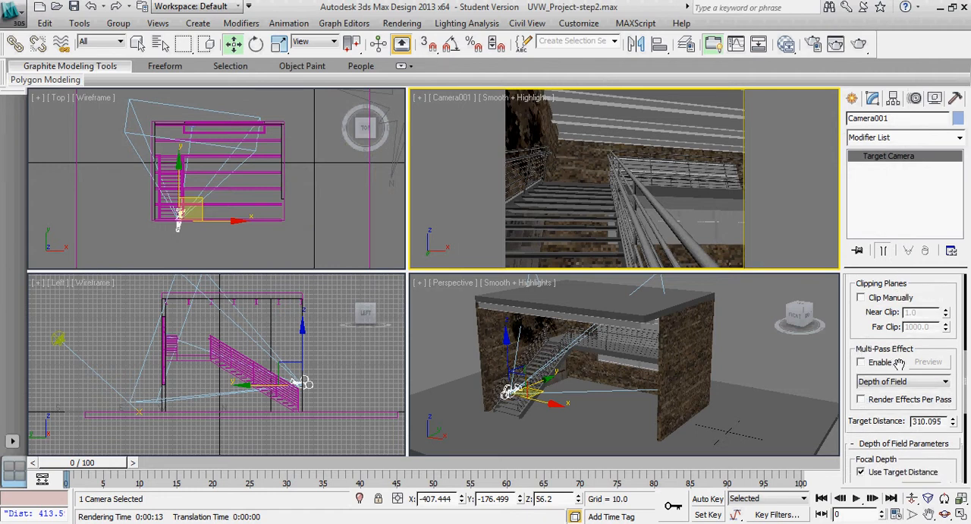
{"action": "left_click_drag", "start_coordinate": [895, 363], "coordinate": [879, 316]}
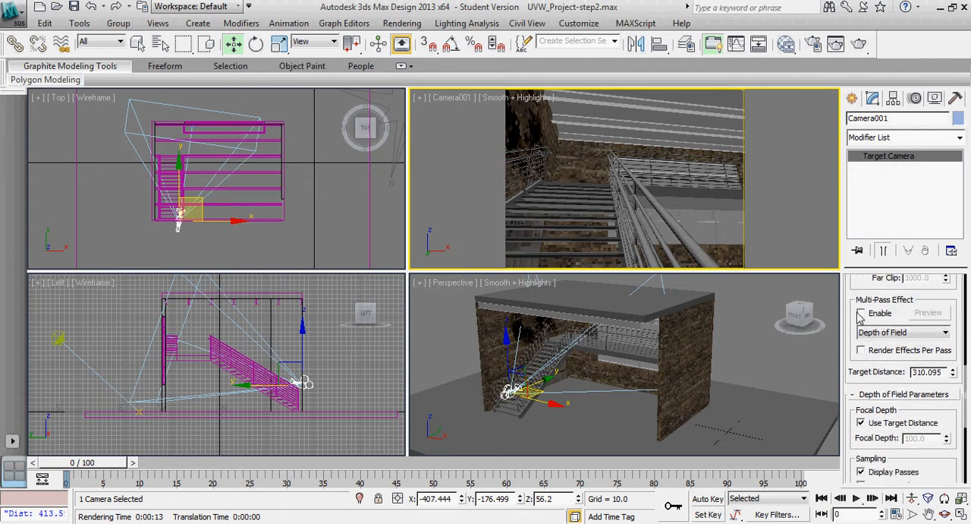
{"action": "left_click", "coordinate": [860, 312]}
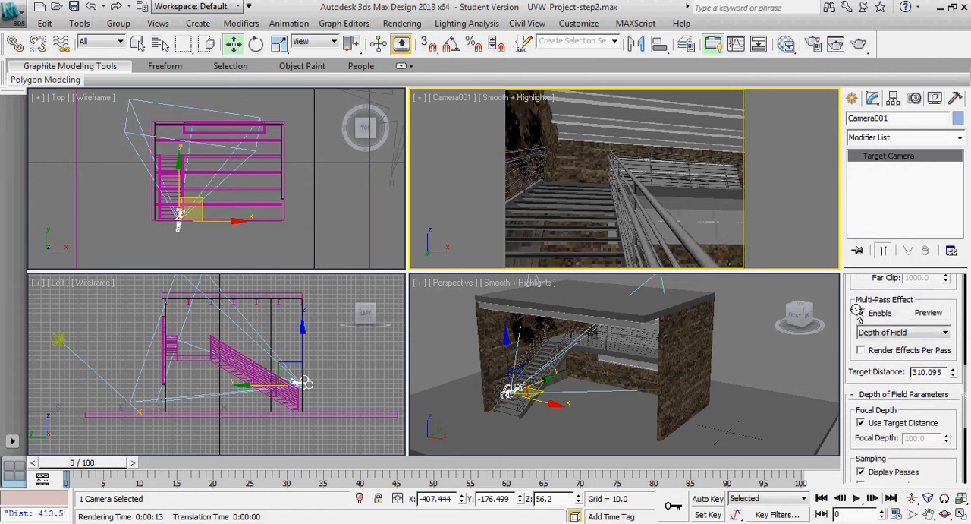
{"action": "left_click", "coordinate": [903, 334]}
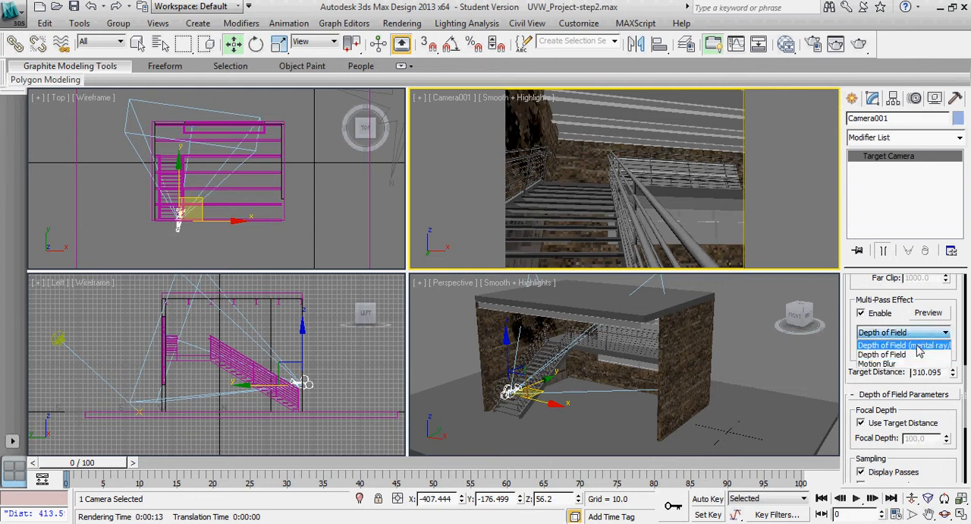
{"action": "left_click", "coordinate": [918, 346]}
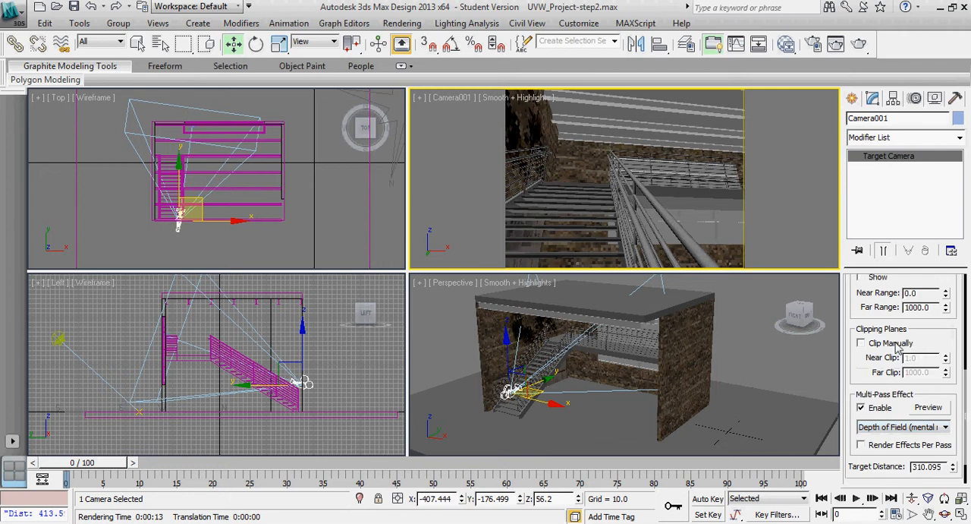
{"action": "left_click_drag", "start_coordinate": [923, 334], "coordinate": [928, 296]}
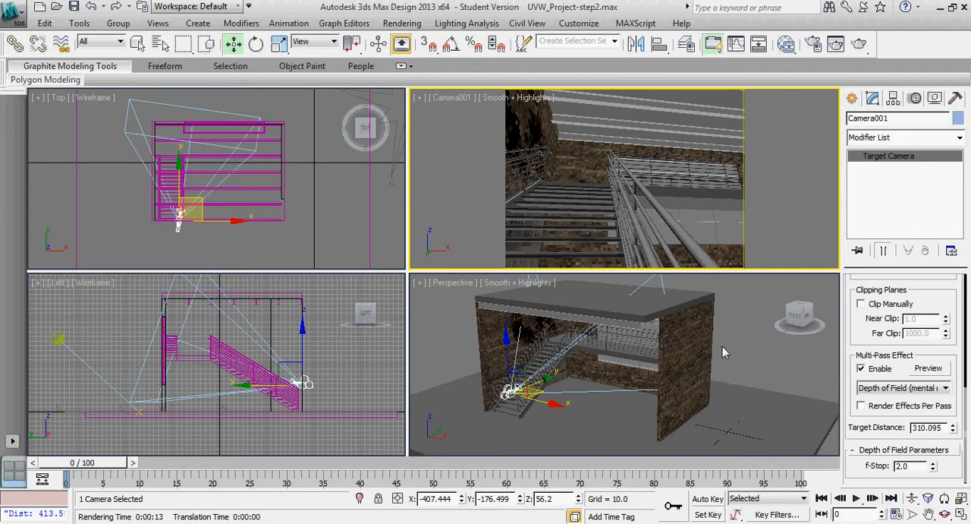
Examine the camera's position and its line to the target from the side in the Perspective view, shown in wireframe
{"action": "middle_click_drag", "start_coordinate": [722, 347], "coordinate": [743, 350]}
{"action": "scroll", "coordinate": [751, 356], "scroll_direction": "up", "scroll_amount": 2}
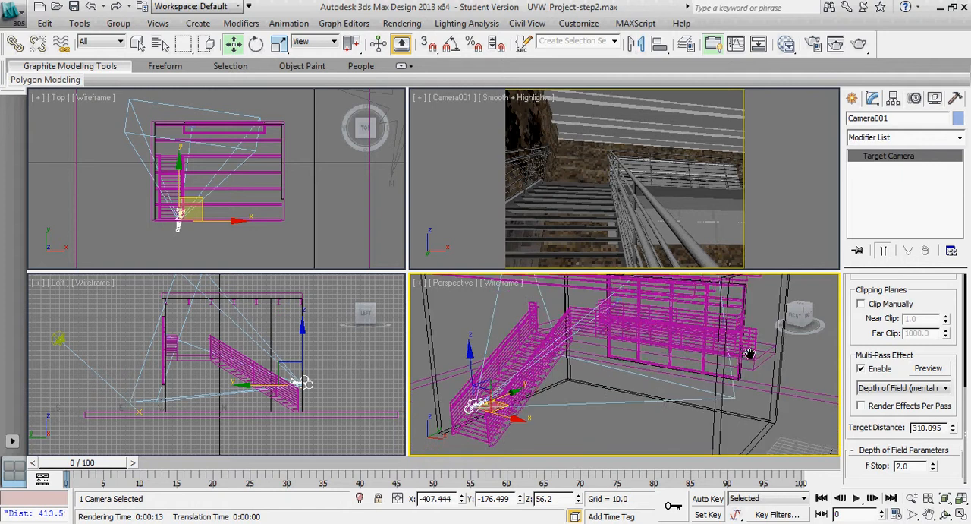
{"action": "scroll", "coordinate": [749, 355], "scroll_direction": "down", "scroll_amount": 2}
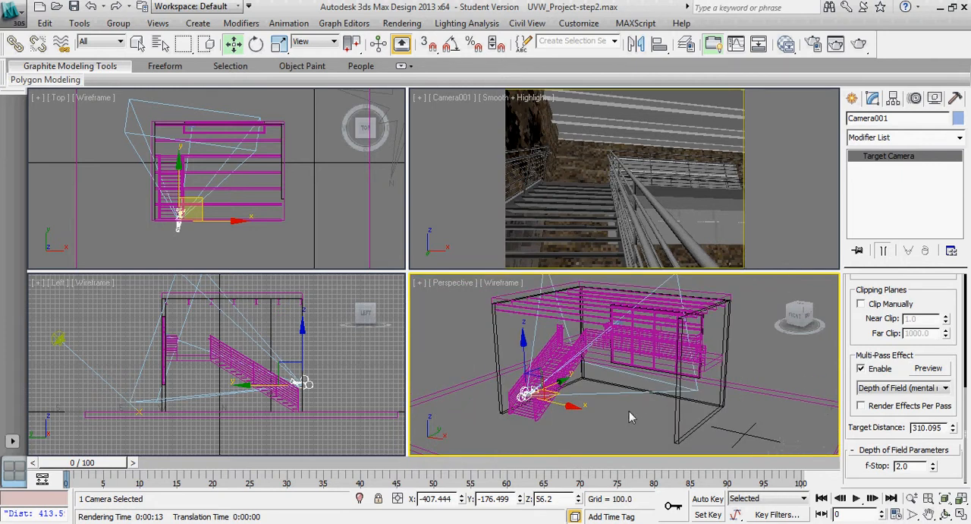
{"action": "middle_click_drag", "start_coordinate": [636, 416], "coordinate": [733, 406], "text": "alt"}
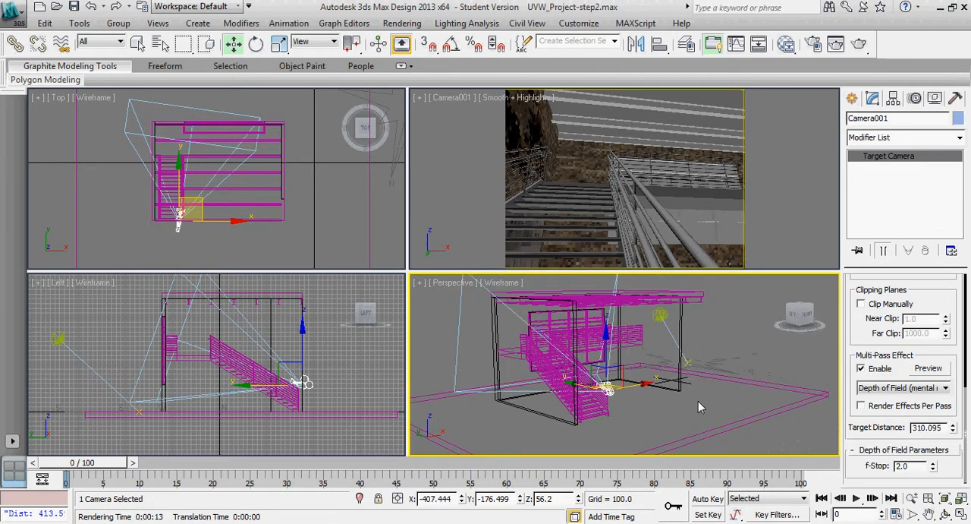
{"action": "scroll", "coordinate": [706, 408], "scroll_direction": "up", "scroll_amount": 5}
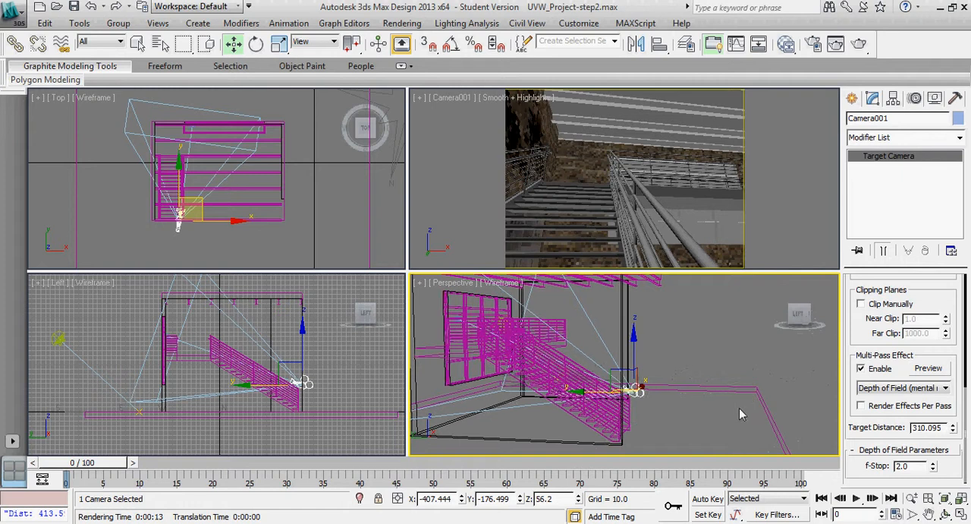
{"action": "scroll", "coordinate": [742, 414], "scroll_direction": "down", "scroll_amount": 3}
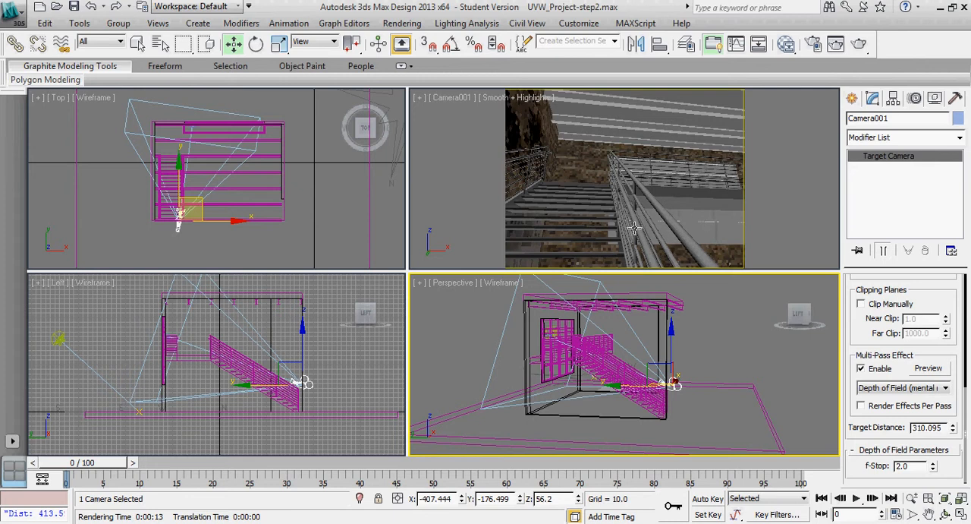
Test-render the Camera001 view with depth of field enabled and stop the render partway
{"action": "right_click", "coordinate": [775, 217]}
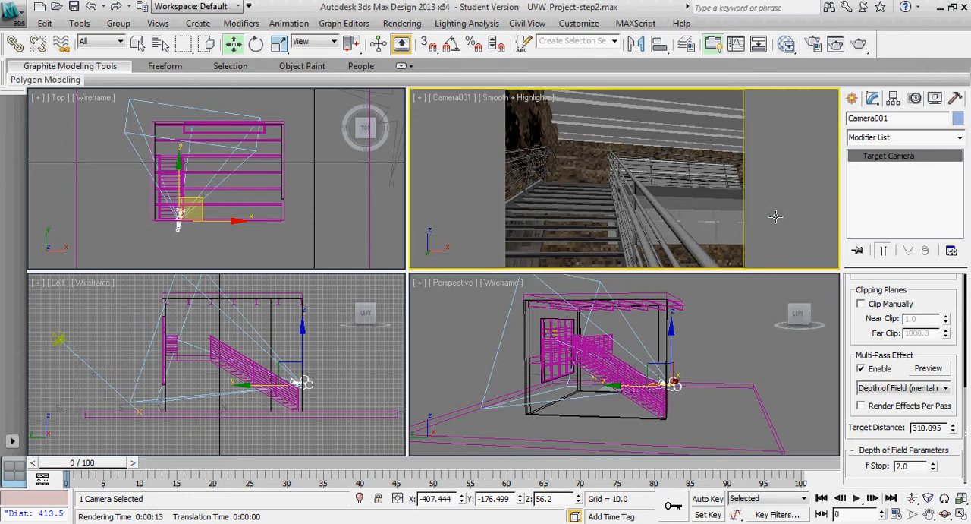
{"action": "key", "text": "shift+q"}
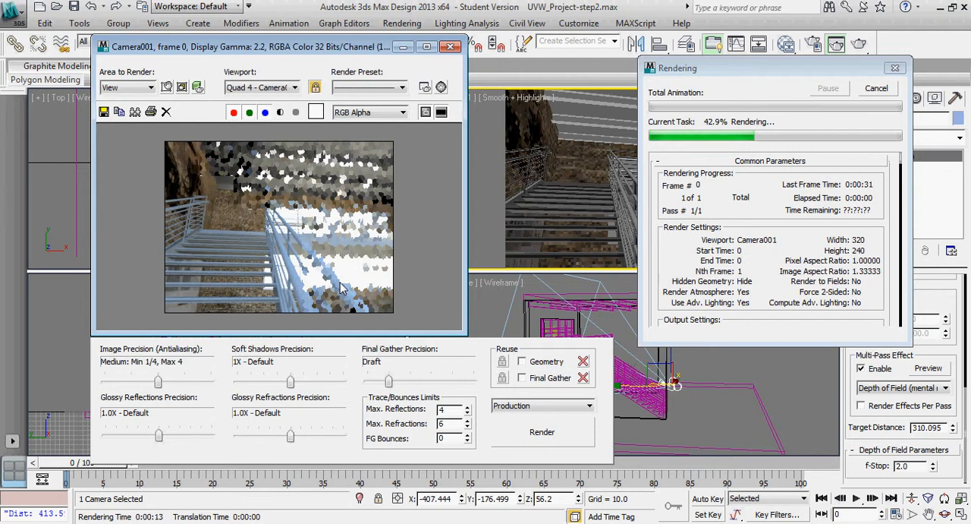
{"action": "key", "text": "Escape"}
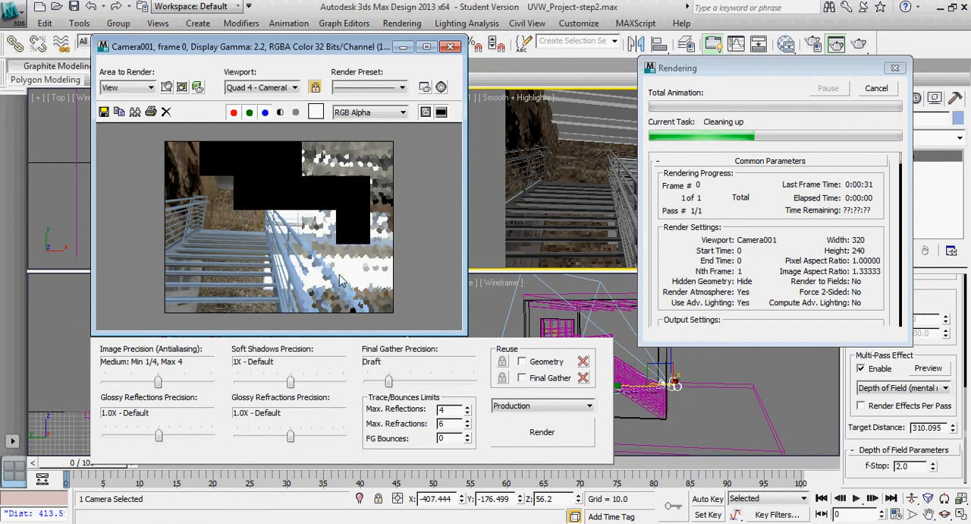
Set the f-Stop in the camera's depth of field parameters to 0.5
{"action": "double_click", "coordinate": [906, 465]}
{"action": "type", "text": ".5"}
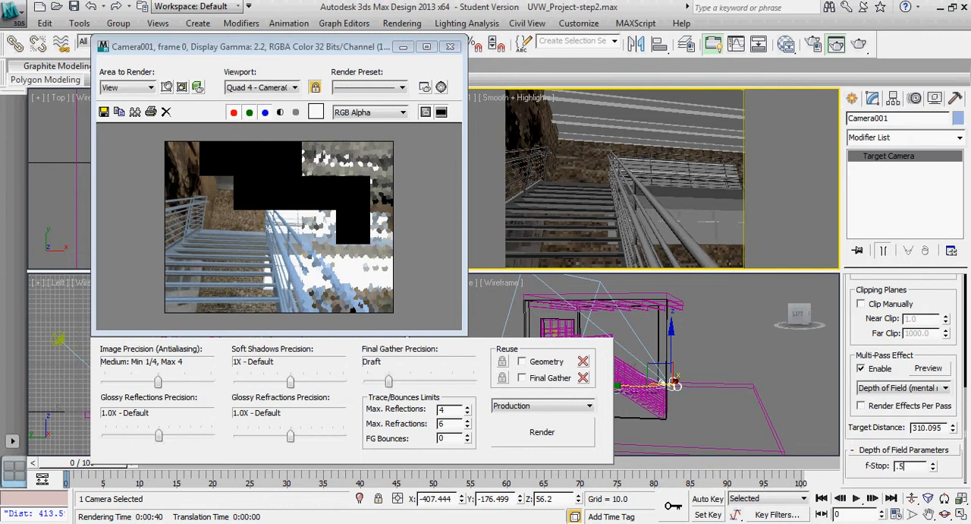
{"action": "key", "text": "Return"}
Test-render the Camera001 view again with the 0.5 f-Stop, stop it partway and close the render window
{"action": "left_click", "coordinate": [375, 47]}
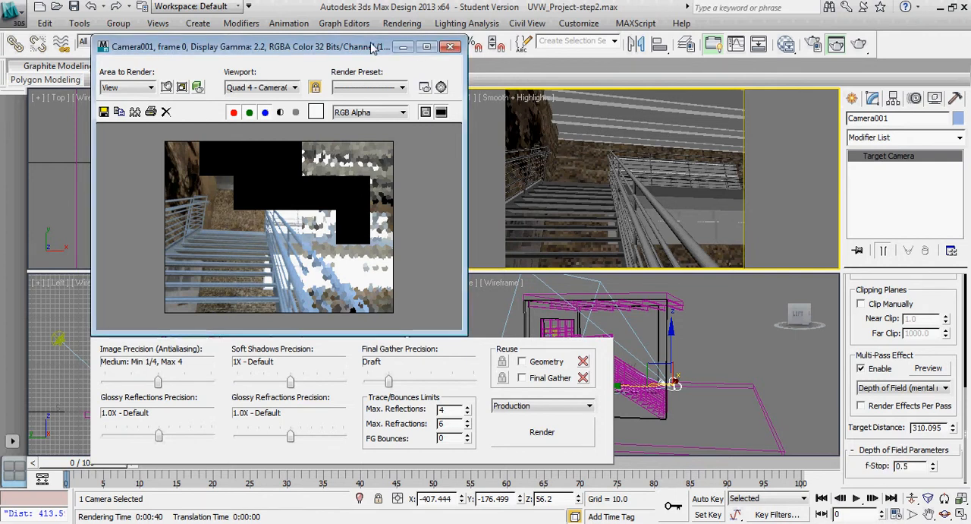
{"action": "left_click", "coordinate": [421, 22]}
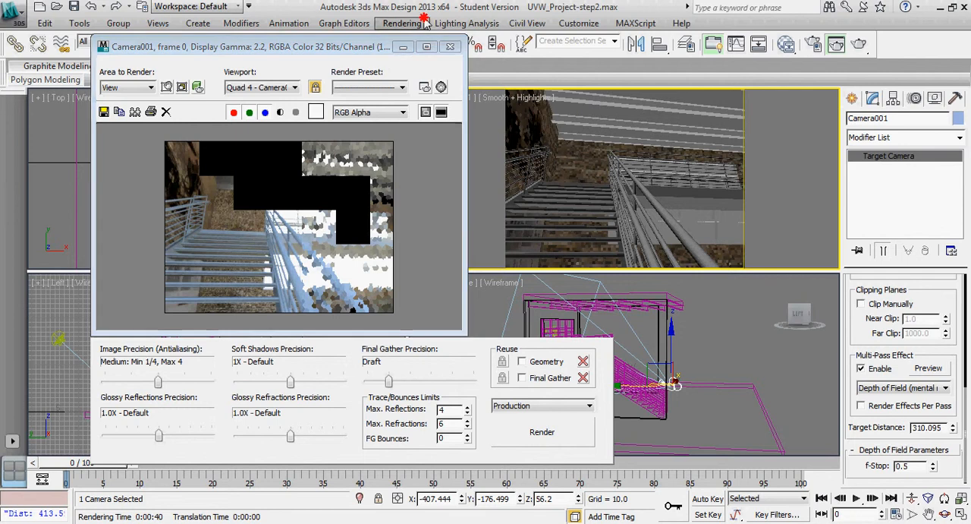
{"action": "left_click", "coordinate": [428, 9]}
{"action": "key", "text": "shift+q"}
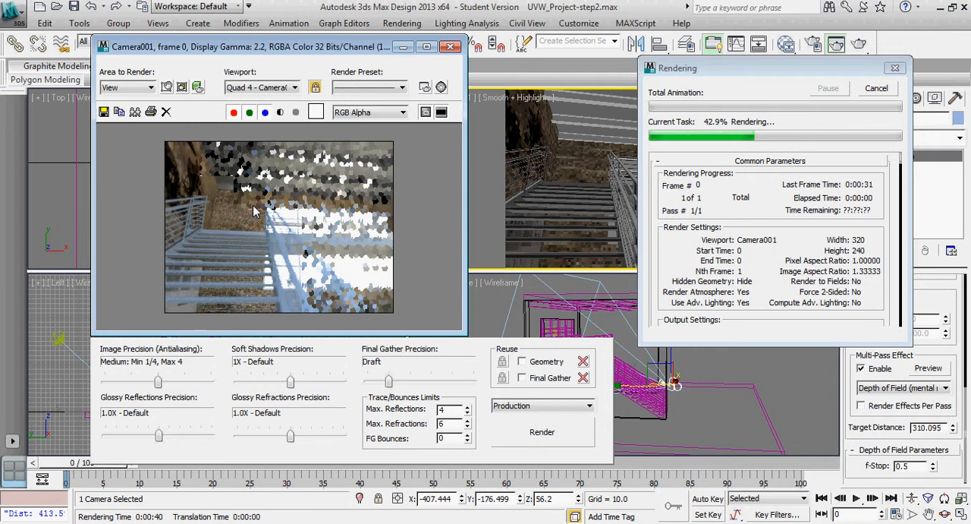
{"action": "key", "text": "Escape"}
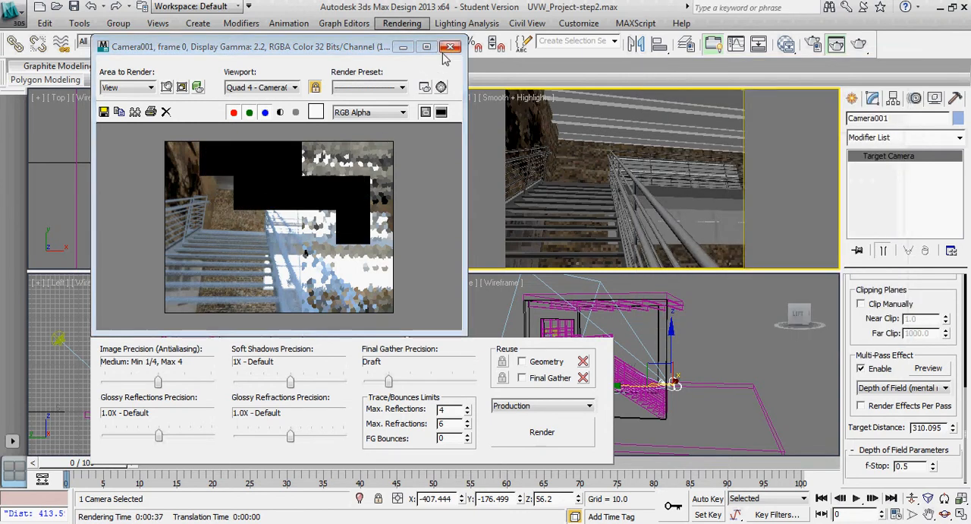
{"action": "left_click", "coordinate": [451, 47]}
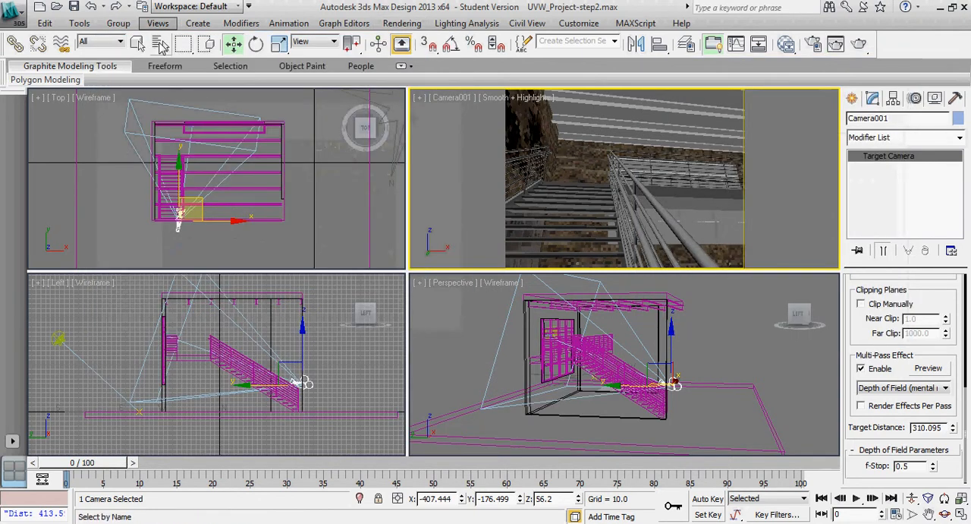
Select Camera001.Target and move it close to the camera at the lower end of the stair, at about X -392.3, Y -126.8, Z 66.4
{"action": "left_click", "coordinate": [161, 44]}
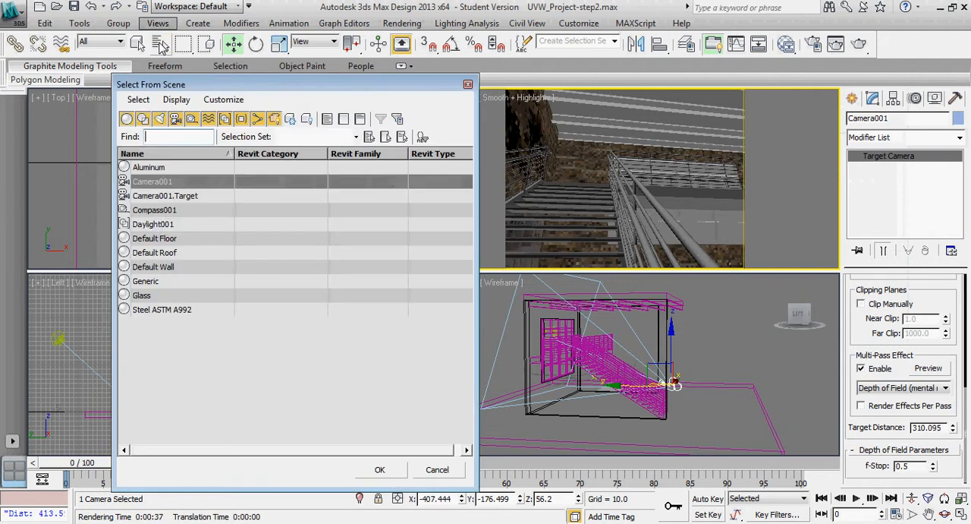
{"action": "left_click", "coordinate": [164, 195]}
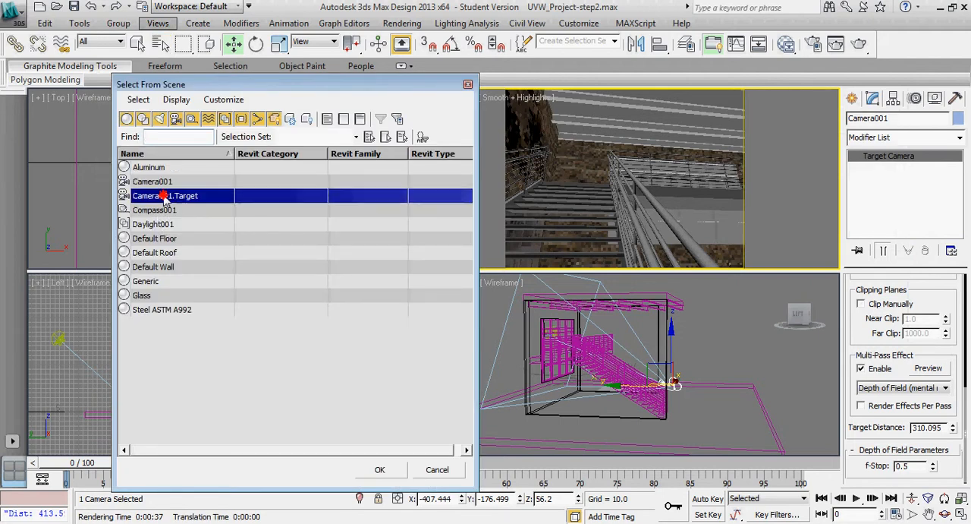
{"action": "left_click", "coordinate": [381, 468]}
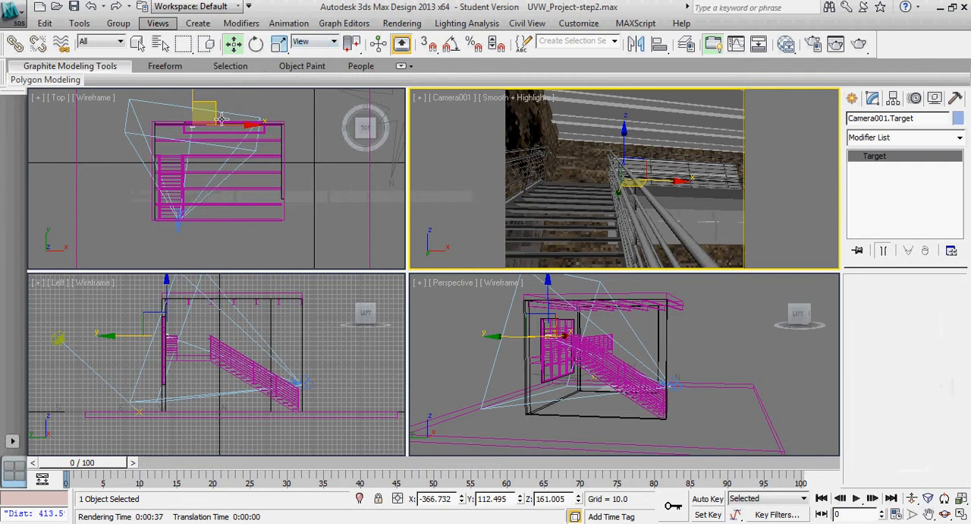
{"action": "right_click", "coordinate": [270, 102]}
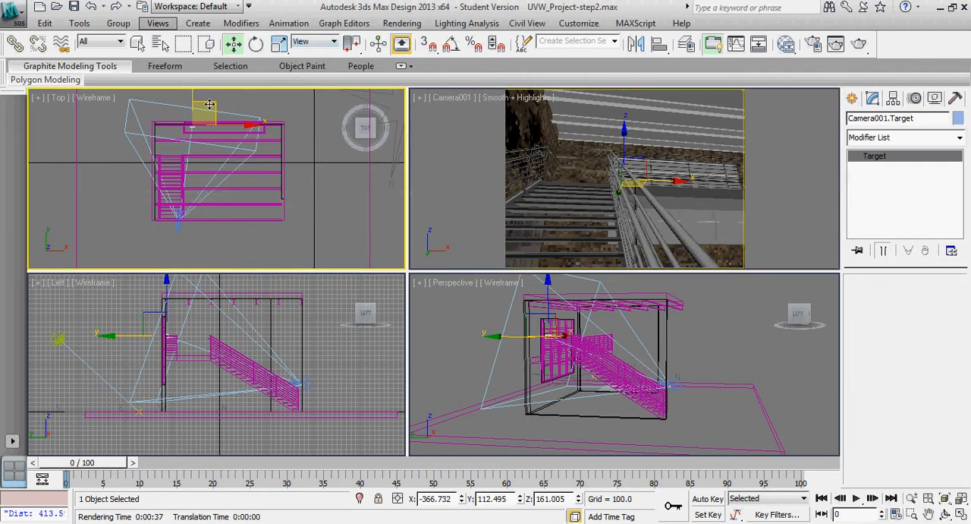
{"action": "left_click_drag", "start_coordinate": [208, 113], "coordinate": [200, 175]}
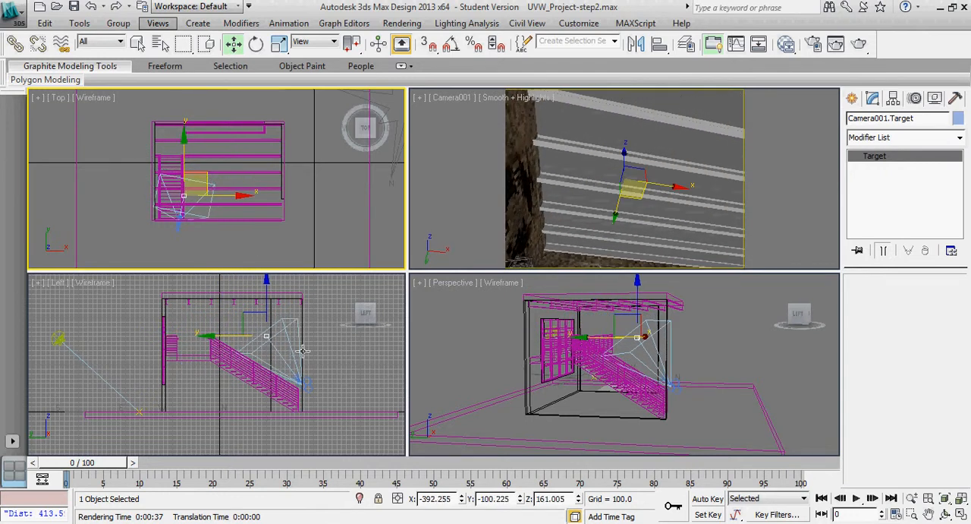
{"action": "right_click", "coordinate": [330, 370]}
{"action": "scroll", "coordinate": [319, 364], "scroll_direction": "up", "scroll_amount": 2}
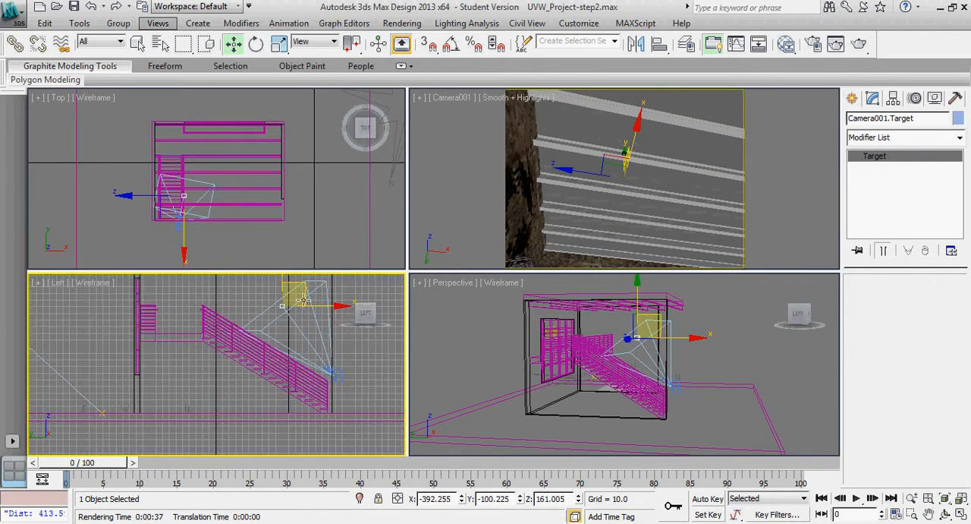
{"action": "left_click_drag", "start_coordinate": [301, 299], "coordinate": [319, 351]}
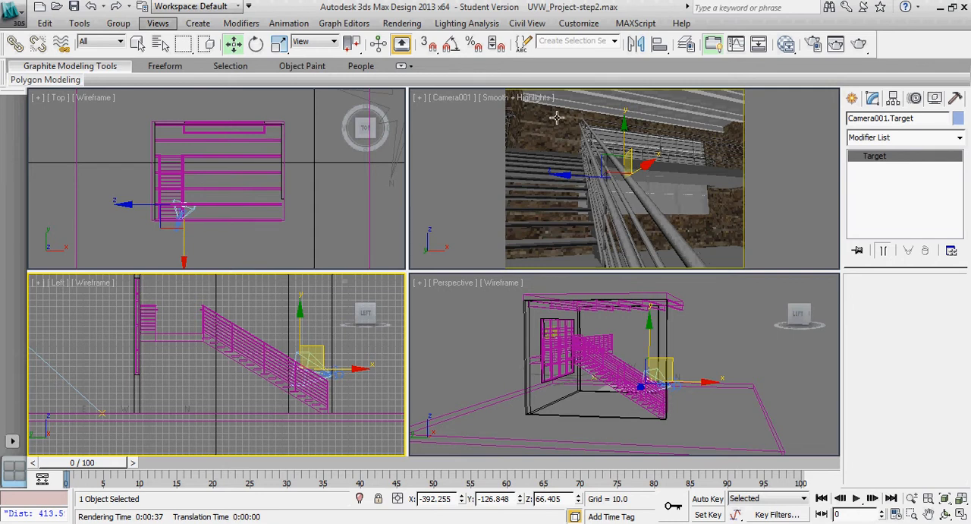
Test-render the Camera001 view with the relocated target and stop the render partway
{"action": "right_click", "coordinate": [778, 137]}
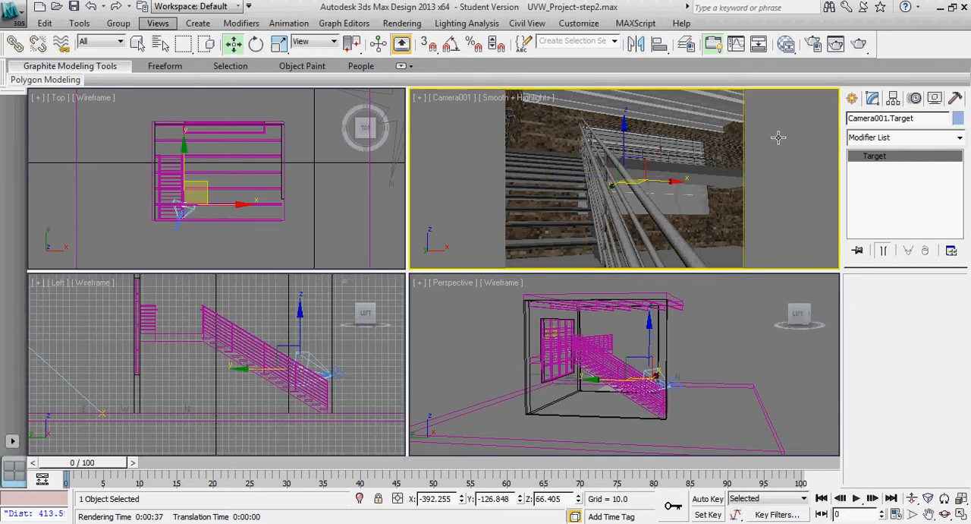
{"action": "key", "text": "shift+q"}
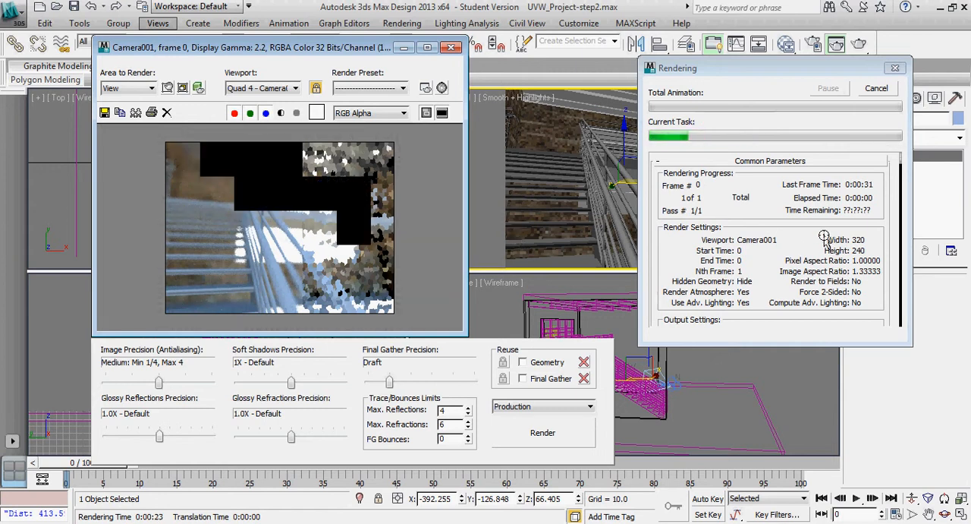
{"action": "key", "text": "Escape"}
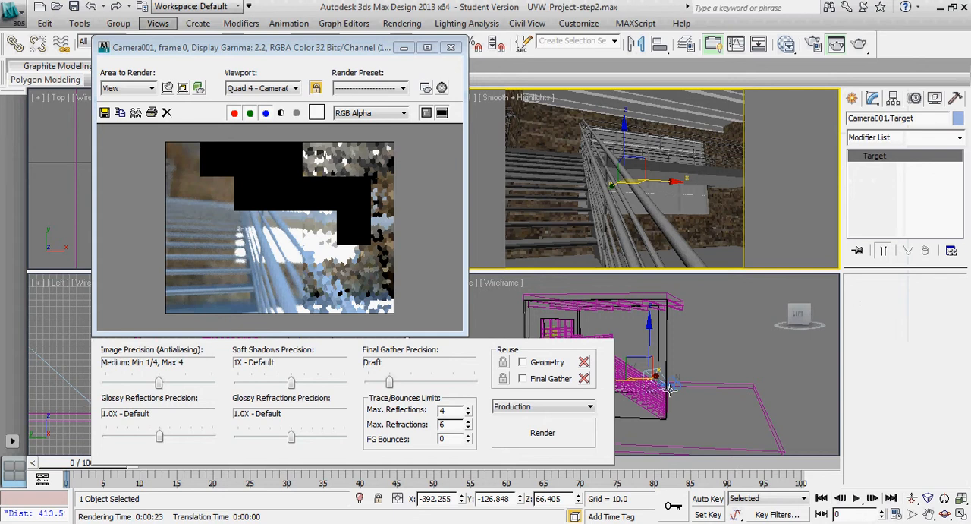
Set Camera001's depth of field f-Stop to 2.0 and render its view again
{"action": "left_click", "coordinate": [675, 386]}
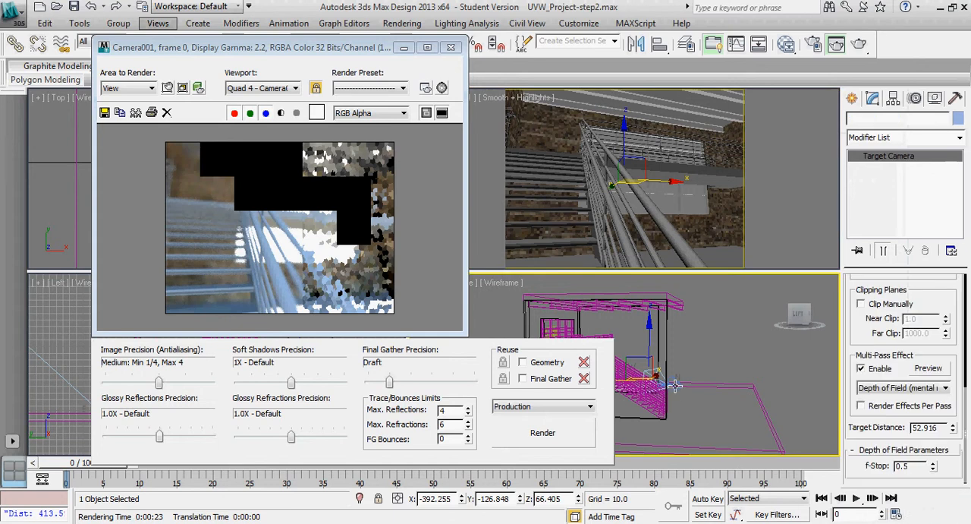
{"action": "left_click", "coordinate": [917, 466]}
{"action": "left_click_drag", "start_coordinate": [917, 466], "coordinate": [865, 464]}
{"action": "type", "text": "2"}
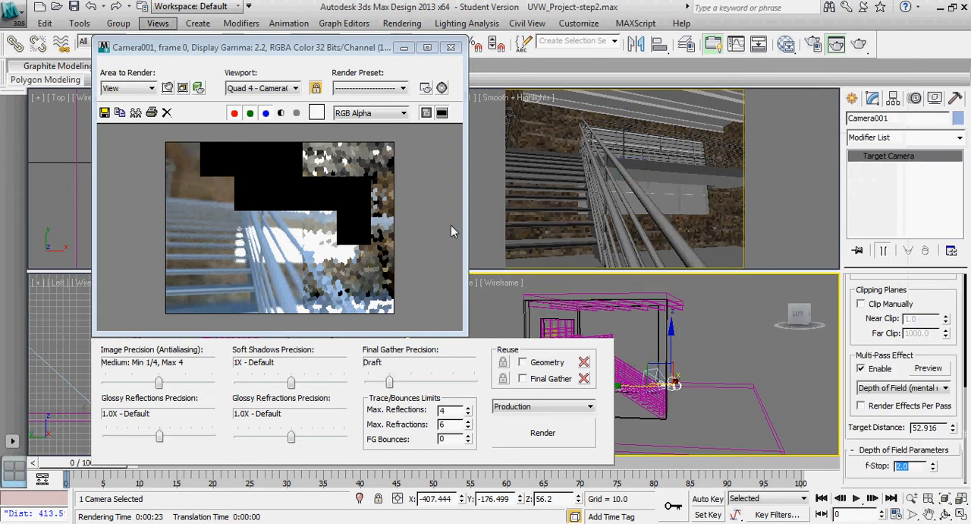
{"action": "left_click", "coordinate": [557, 426]}
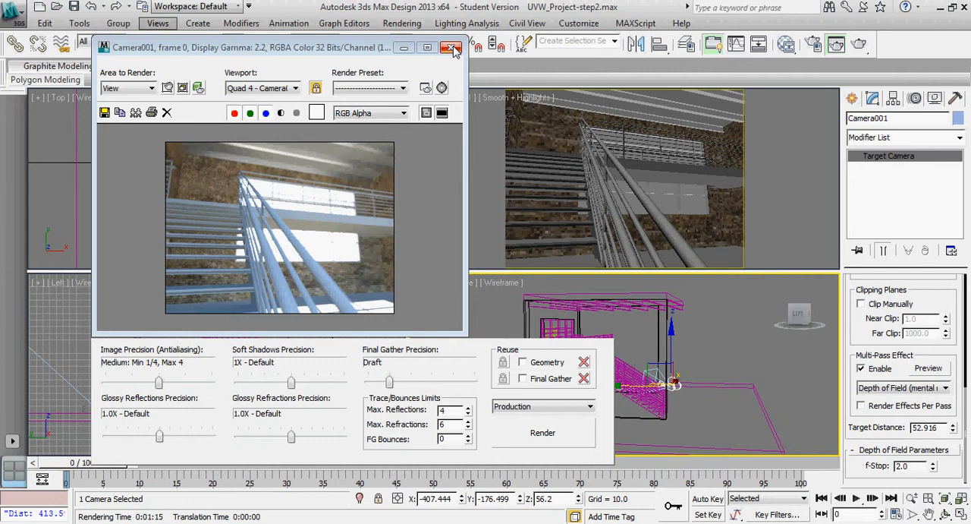
Disable Camera001's multi-pass depth of field effect and add a Z Depth render element in Render Setup
{"action": "left_click", "coordinate": [861, 369]}
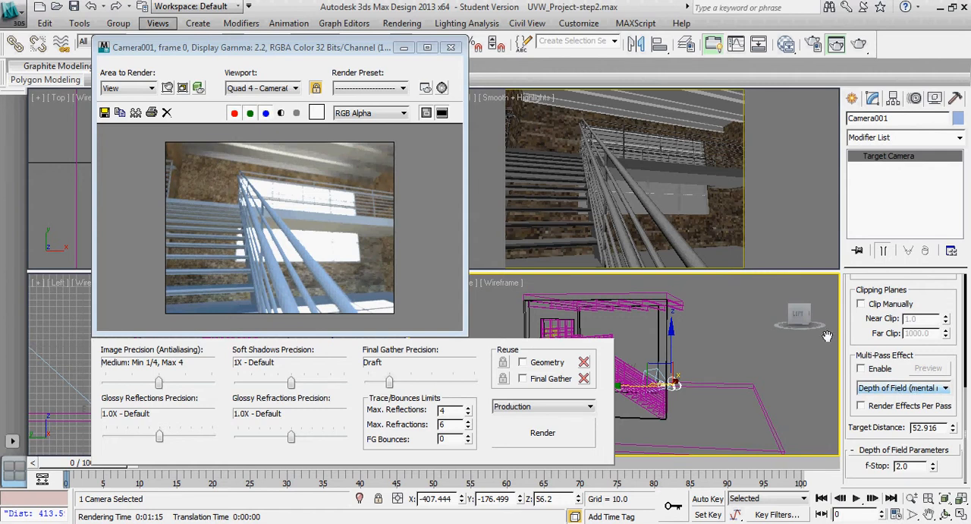
{"action": "left_click", "coordinate": [402, 23]}
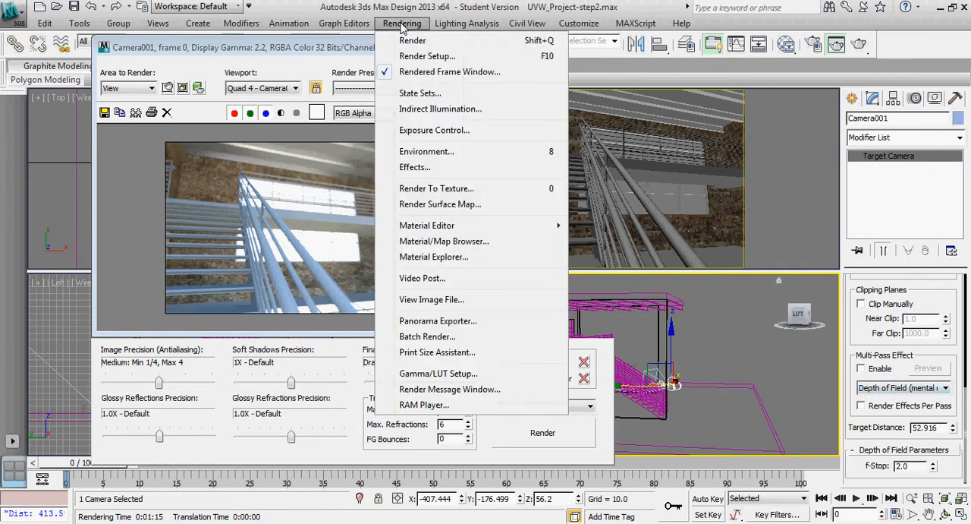
{"action": "left_click", "coordinate": [409, 57]}
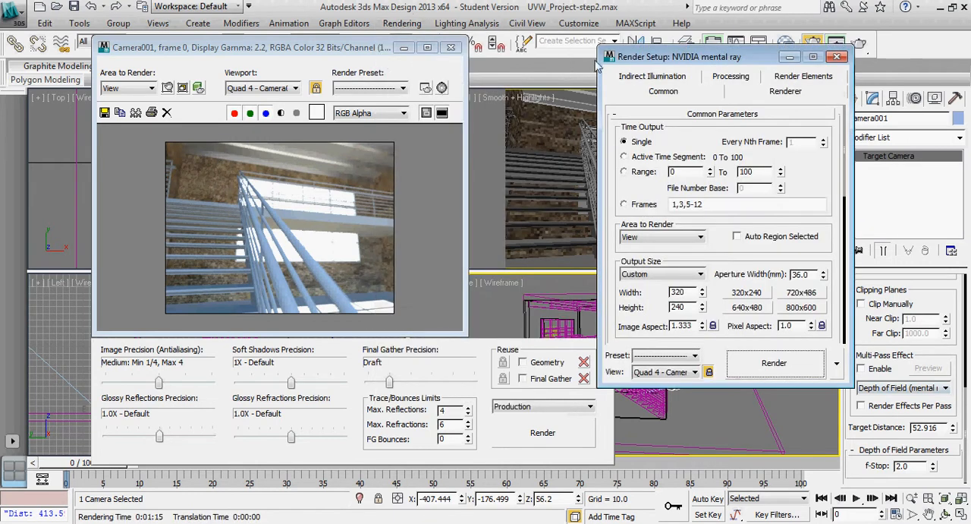
{"action": "left_click_drag", "start_coordinate": [692, 57], "coordinate": [611, 47]}
{"action": "left_click", "coordinate": [714, 68]}
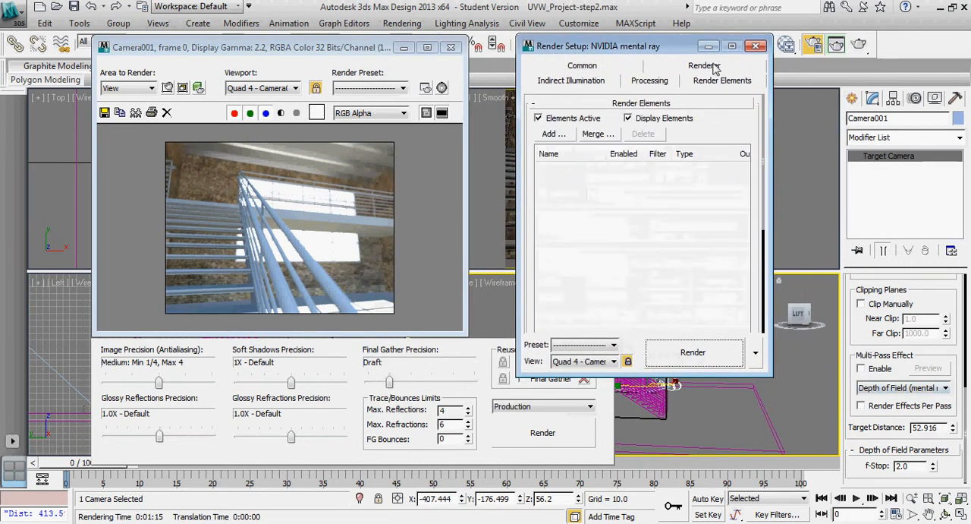
{"action": "left_click", "coordinate": [552, 136]}
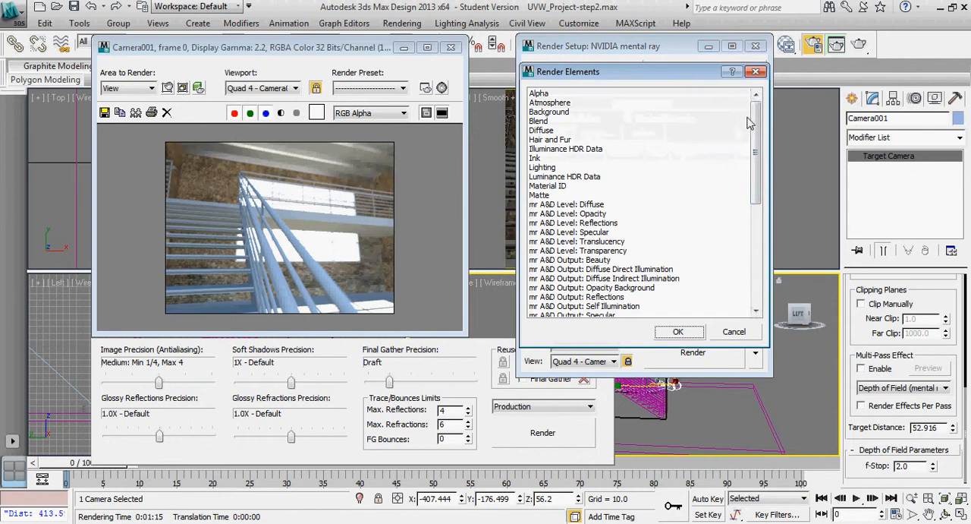
{"action": "left_click_drag", "start_coordinate": [752, 123], "coordinate": [759, 225]}
{"action": "left_click", "coordinate": [542, 308]}
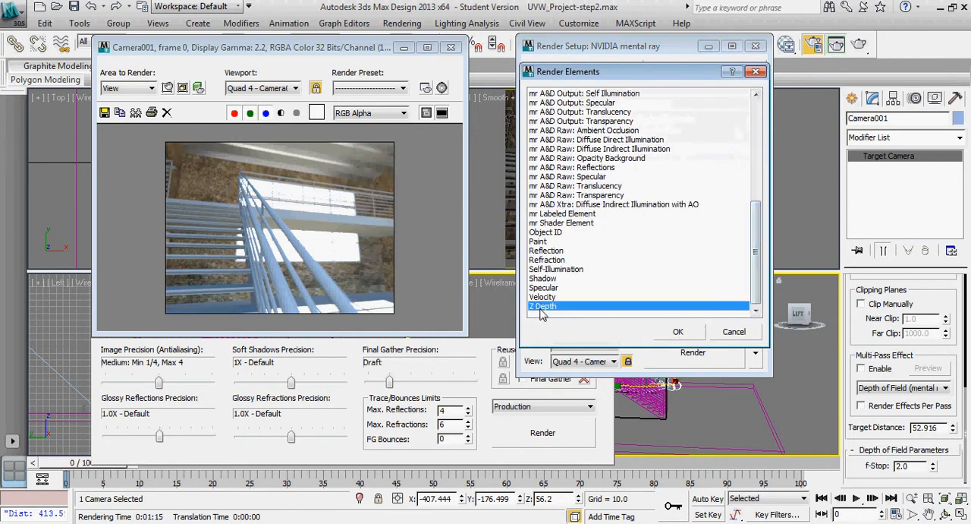
{"action": "left_click", "coordinate": [677, 332]}
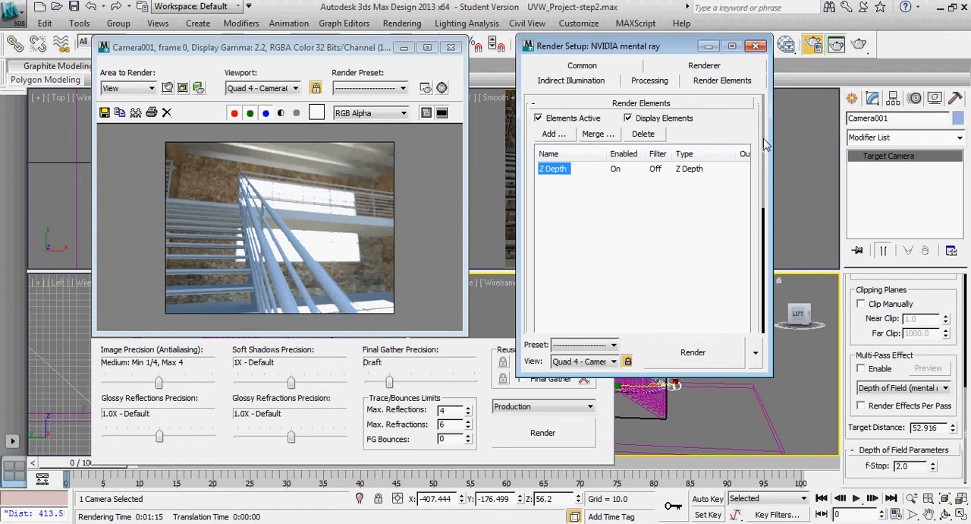
Gauge the near depth by setting the camera's target distance to about 50.8, and set the Z Depth element's Z Min to 50
{"action": "mouse_move", "coordinate": [763, 142]}
{"action": "left_mouse_down"}
{"action": "mouse_move", "coordinate": [758, 135]}
{"action": "mouse_move", "coordinate": [751, 278]}
{"action": "left_mouse_up"}
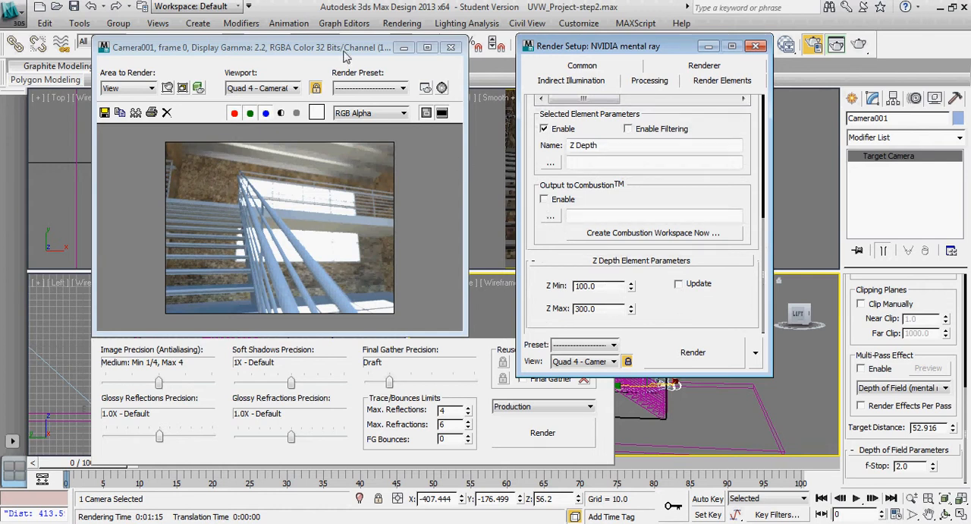
{"action": "left_click", "coordinate": [453, 47]}
{"action": "middle_click", "coordinate": [315, 206]}
{"action": "scroll", "coordinate": [316, 207], "scroll_direction": "up", "scroll_amount": 3}
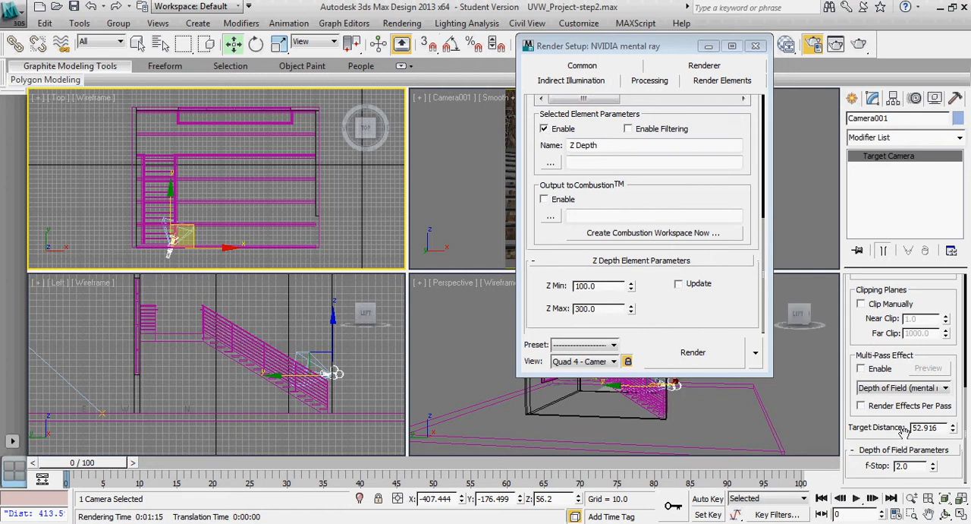
{"action": "mouse_move", "coordinate": [956, 430]}
{"action": "left_mouse_down"}
{"action": "mouse_move", "coordinate": [953, 401]}
{"action": "mouse_move", "coordinate": [952, 428]}
{"action": "left_mouse_up"}
{"action": "left_click_drag", "start_coordinate": [612, 286], "coordinate": [569, 286]}
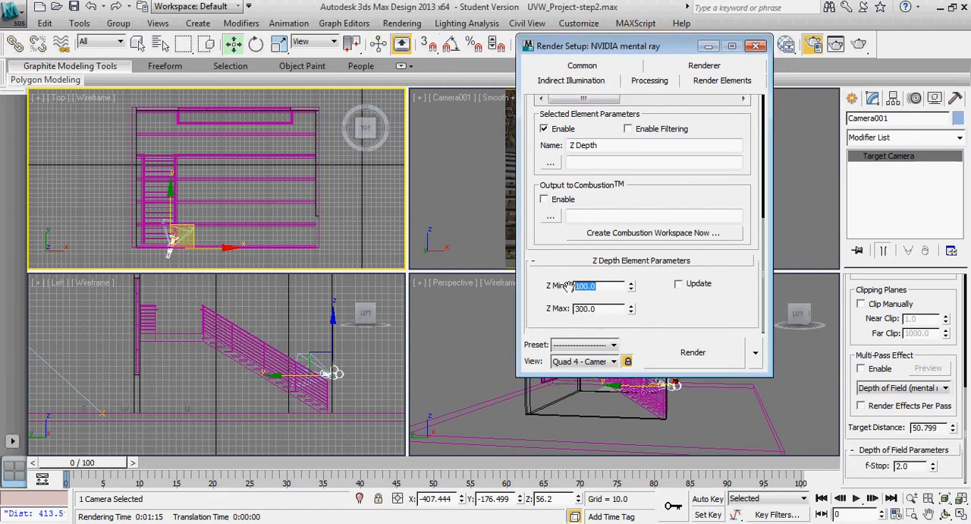
{"action": "type", "text": "50"}
Extend the camera's target distance to about 313.4 and set the Z Depth element's Z Max to 325
{"action": "left_click_drag", "start_coordinate": [953, 431], "coordinate": [947, 58]}
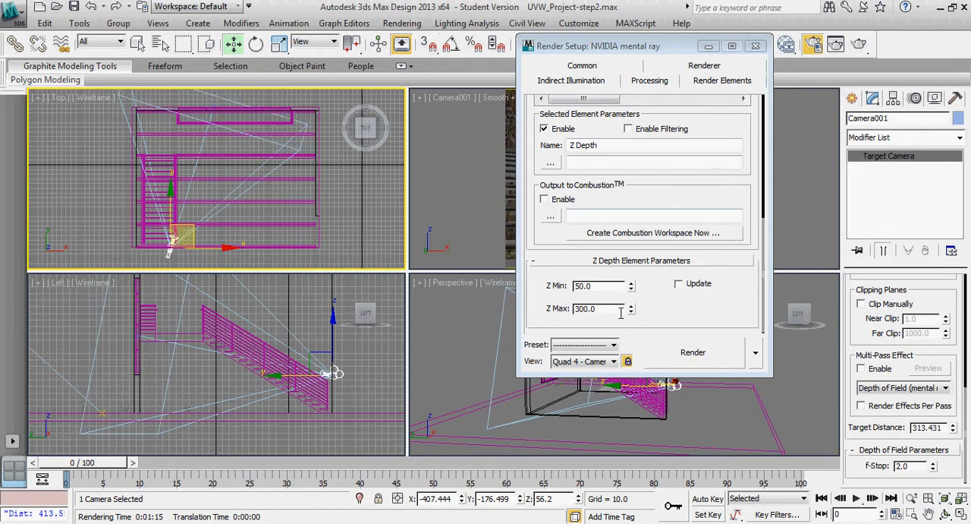
{"action": "left_click_drag", "start_coordinate": [620, 310], "coordinate": [573, 314]}
{"action": "type", "text": "3"}
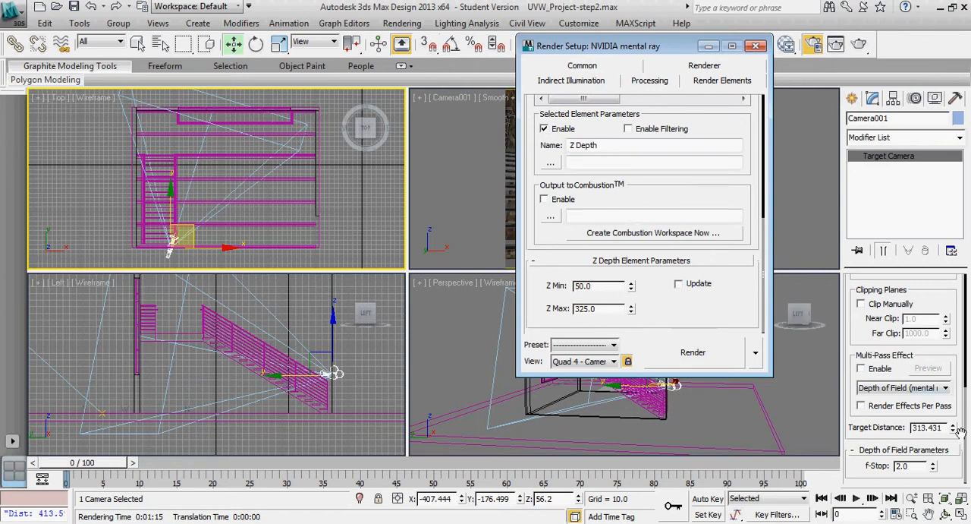
Extend the camera's target distance to about 435.7 and set the Z Depth element's Z Max to 430
{"action": "left_click_drag", "start_coordinate": [953, 430], "coordinate": [952, 401]}
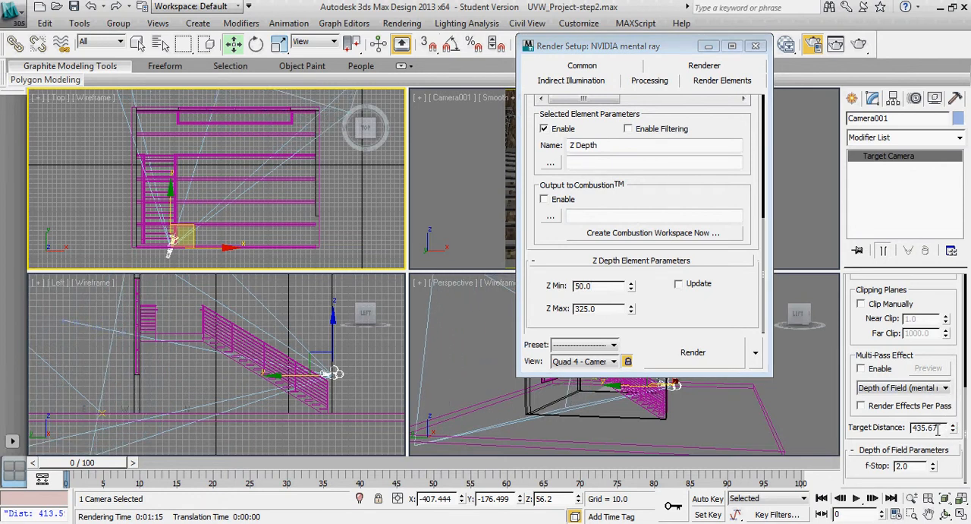
{"action": "double_click", "coordinate": [600, 308]}
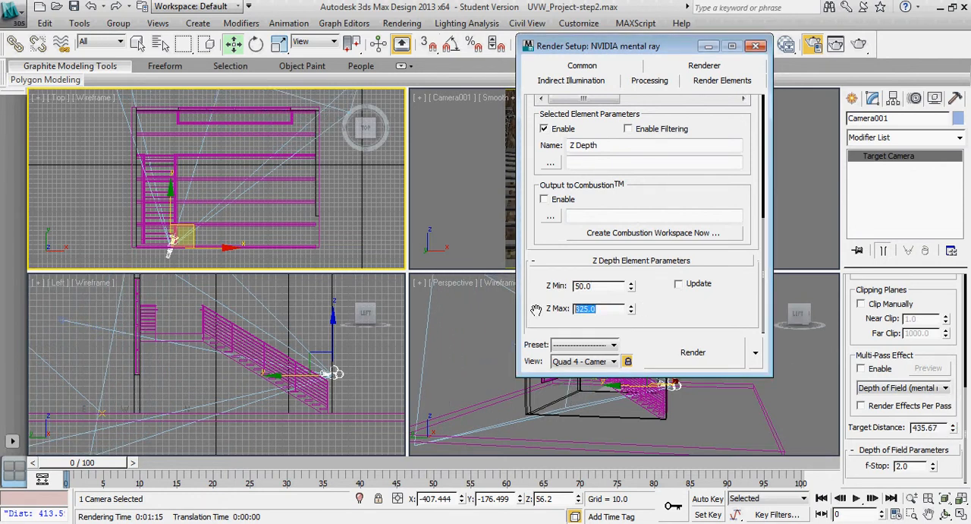
{"action": "type", "text": "430"}
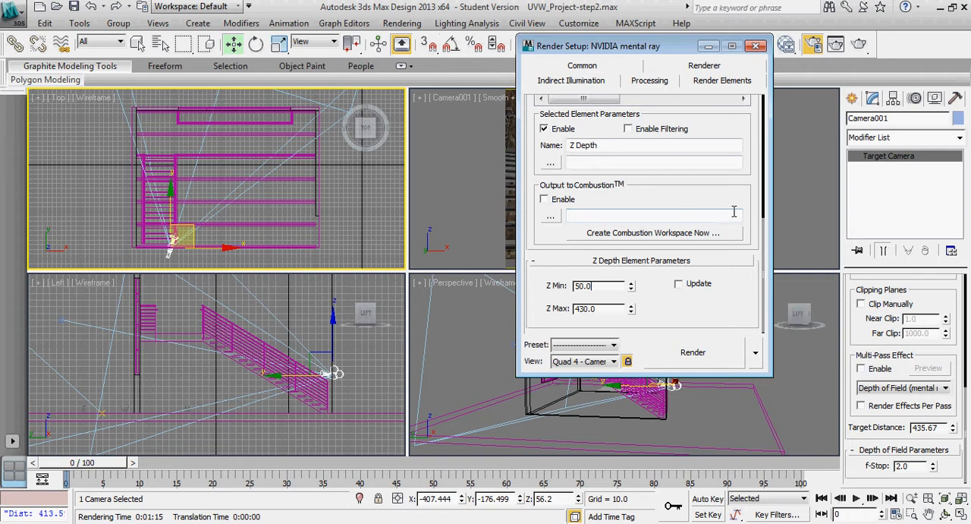
Render the Camera001 view with the Z Depth element and place the Z Depth image window beside the color render
{"action": "left_click_drag", "start_coordinate": [751, 185], "coordinate": [748, 292]}
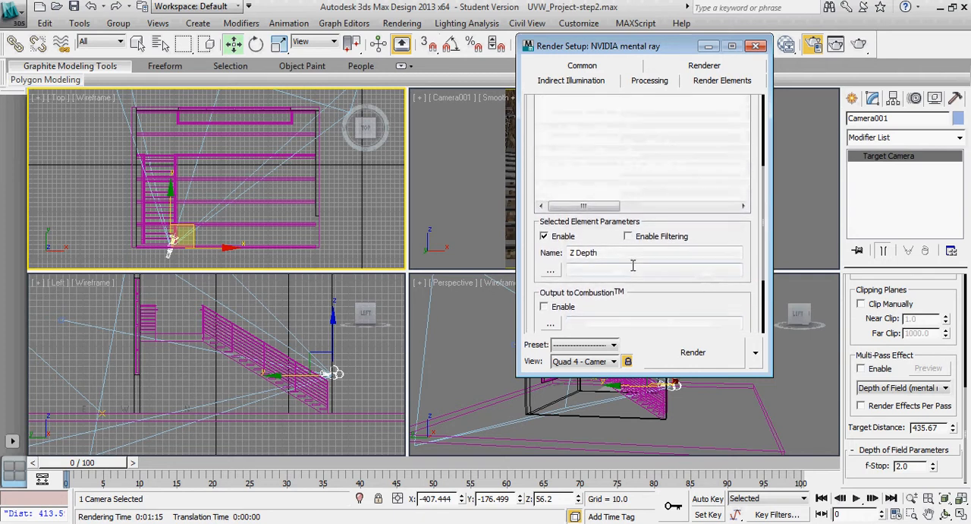
{"action": "left_click_drag", "start_coordinate": [756, 201], "coordinate": [755, 292]}
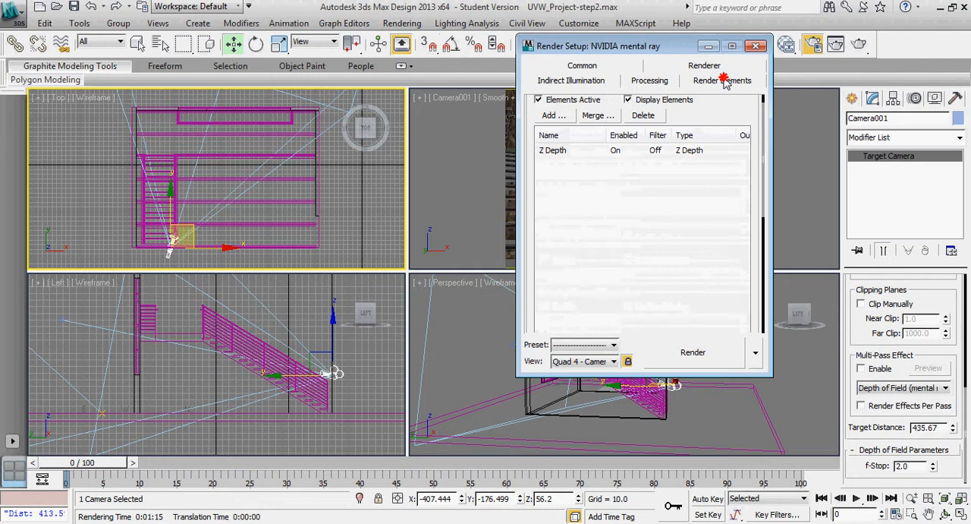
{"action": "left_click", "coordinate": [402, 23]}
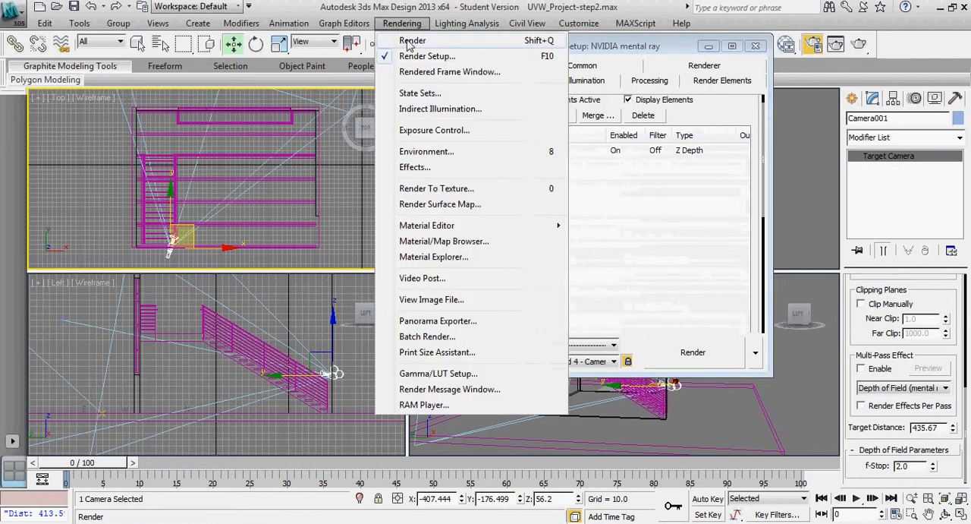
{"action": "left_click", "coordinate": [476, 8]}
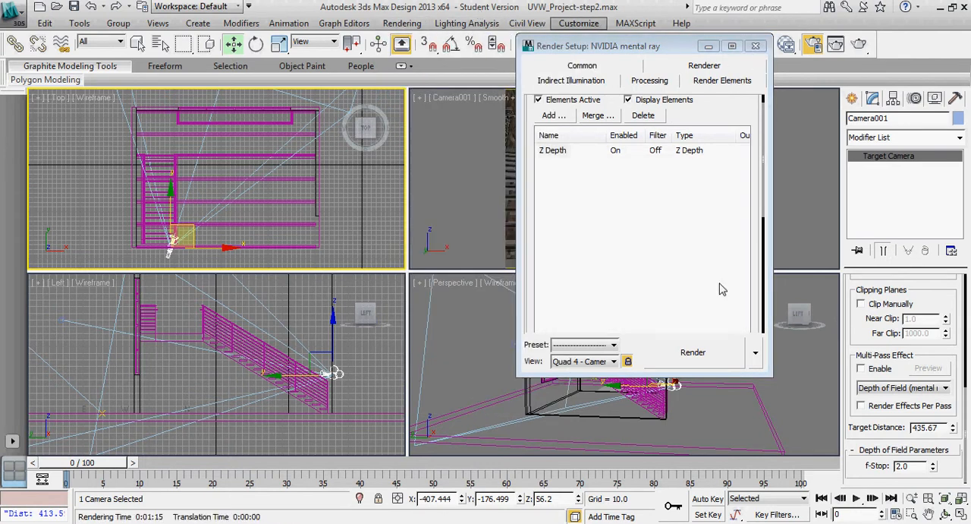
{"action": "left_click", "coordinate": [692, 352]}
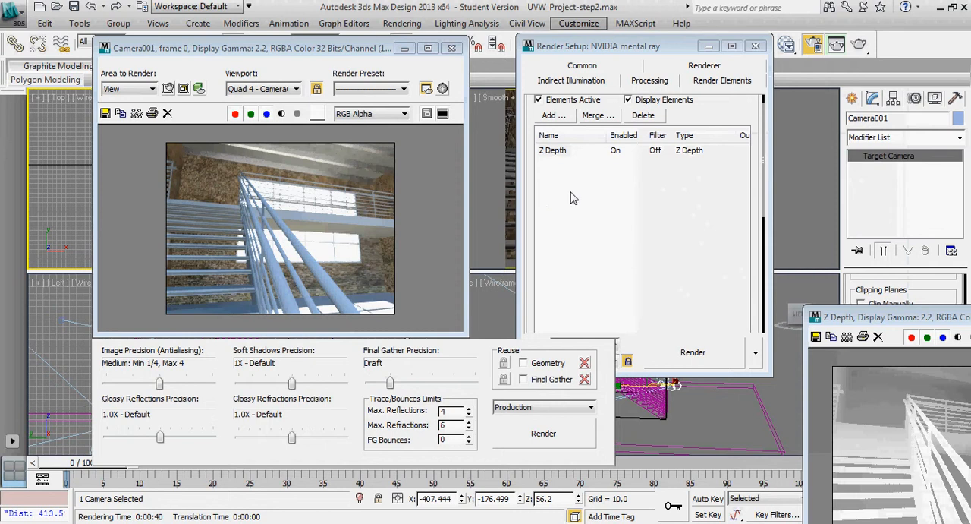
{"action": "left_click_drag", "start_coordinate": [897, 324], "coordinate": [563, 97]}
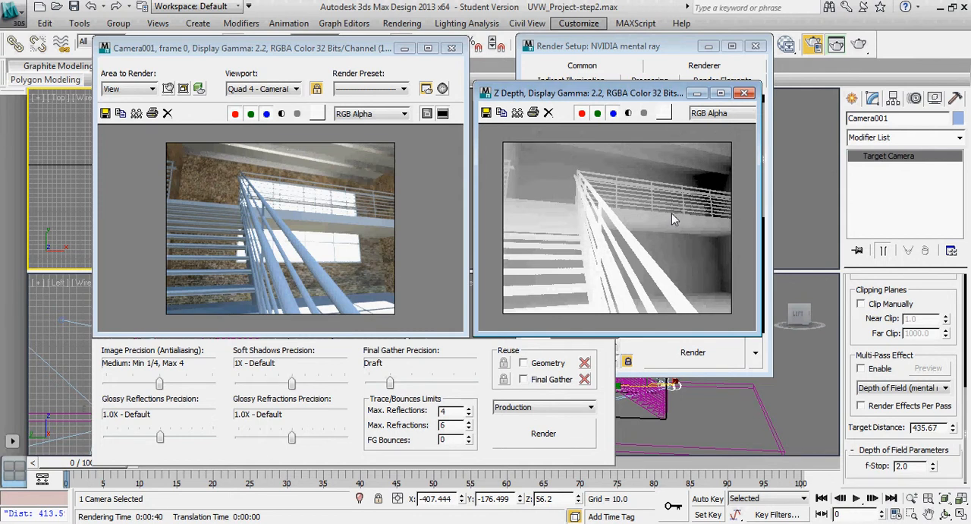
Save the Camera001 color render to the Desktop as a JPEG file named "zdepth1 base"
{"action": "left_click", "coordinate": [106, 114]}
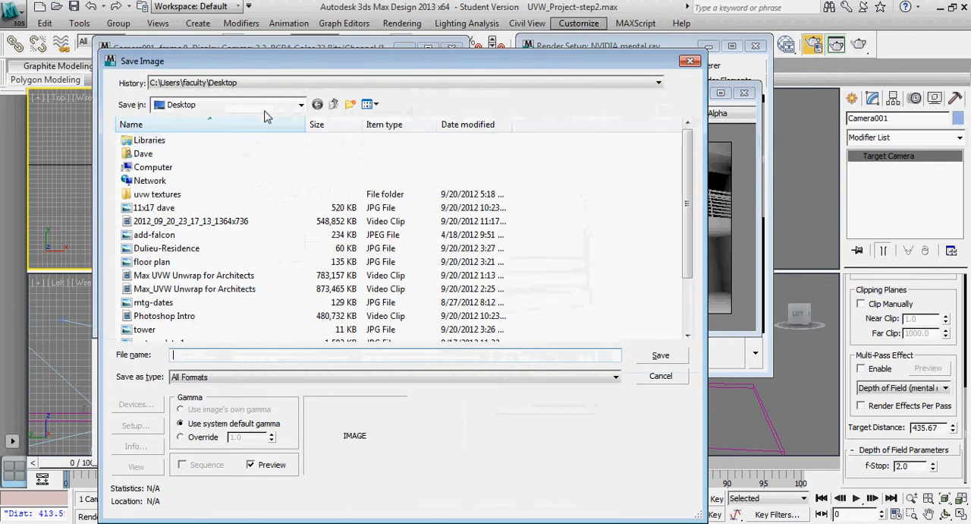
{"action": "left_click", "coordinate": [228, 377]}
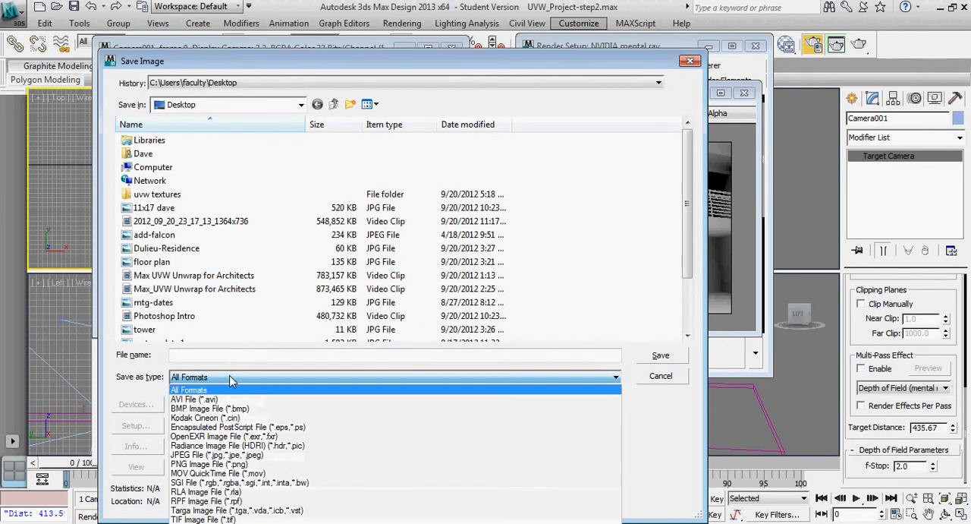
{"action": "left_click", "coordinate": [226, 454]}
{"action": "left_click", "coordinate": [202, 355]}
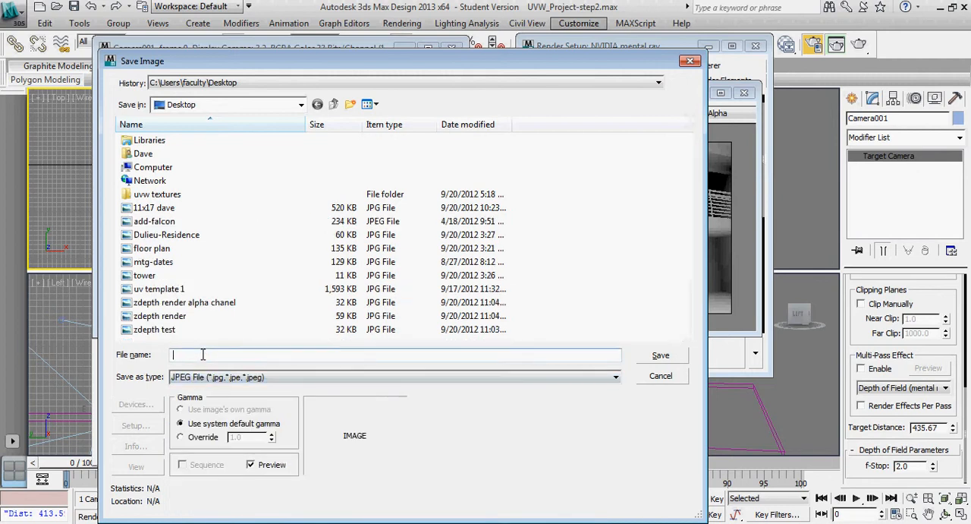
{"action": "type", "text": "zdepth"}
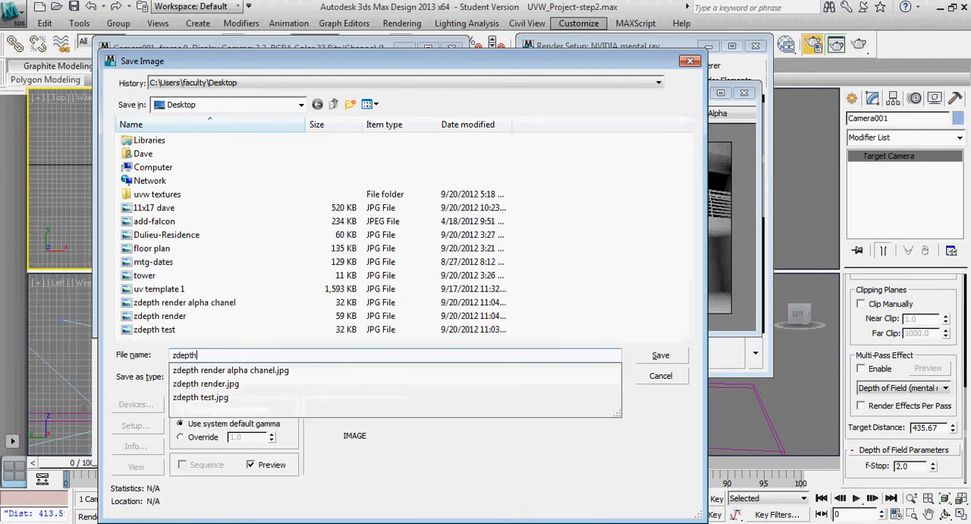
{"action": "type", "text": "1 base"}
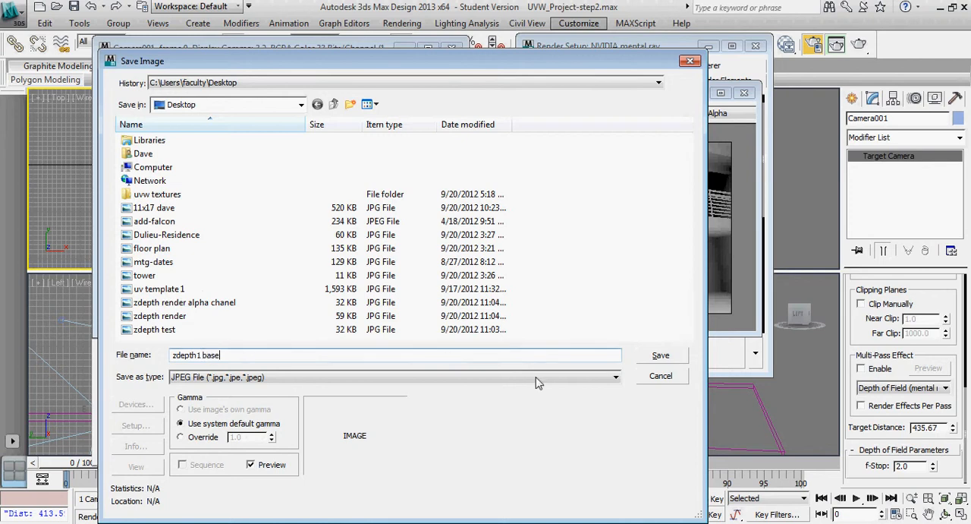
{"action": "left_click", "coordinate": [660, 355]}
{"action": "left_click", "coordinate": [343, 370]}
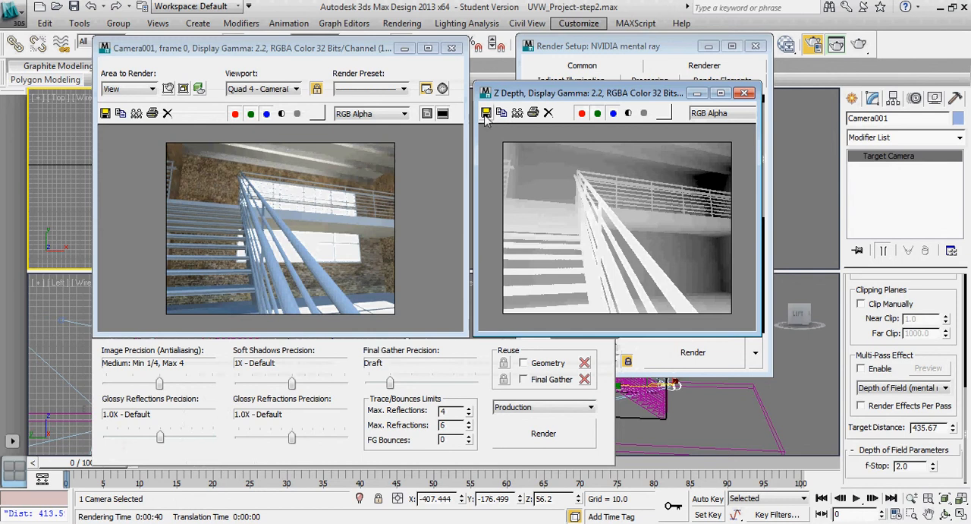
Save the Z Depth image to the Desktop as a JPEG file named "zdepth 1 alpha" at quality 100
{"action": "left_click", "coordinate": [485, 113]}
{"action": "left_click", "coordinate": [478, 356]}
{"action": "type", "text": "z"}
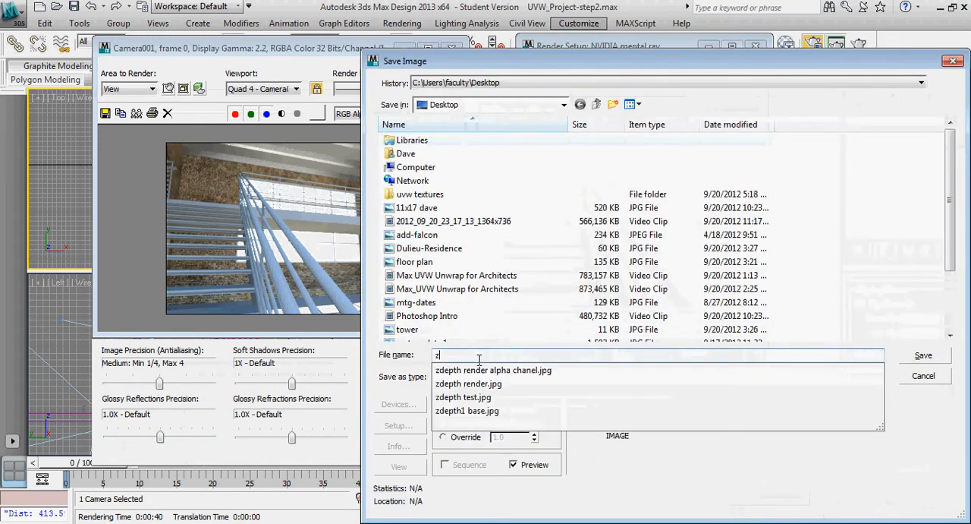
{"action": "type", "text": "deo"}
{"action": "key", "text": "BackSpace"}
{"action": "key", "text": "BackSpace"}
{"action": "key", "text": "BackSpace"}
{"action": "type", "text": "pth 1"}
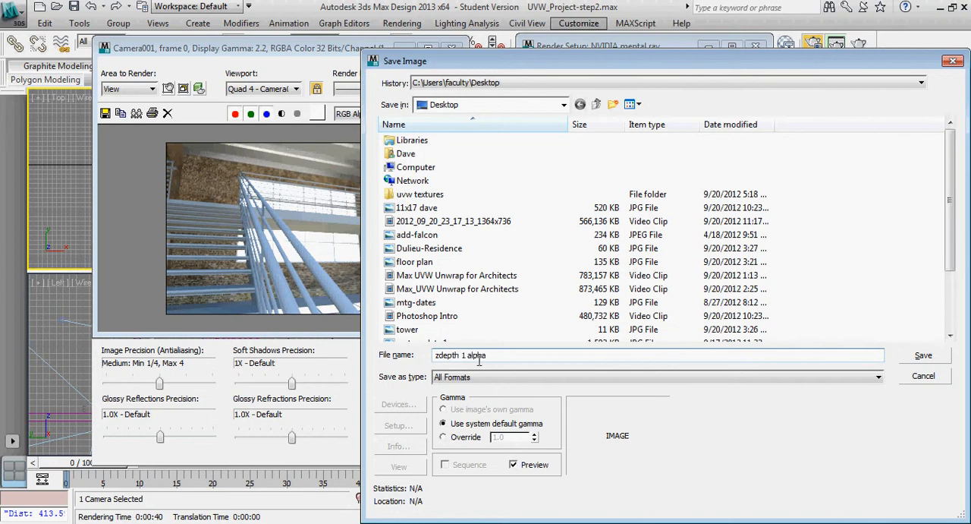
{"action": "type", "text": " alpha"}
{"action": "left_click", "coordinate": [923, 356]}
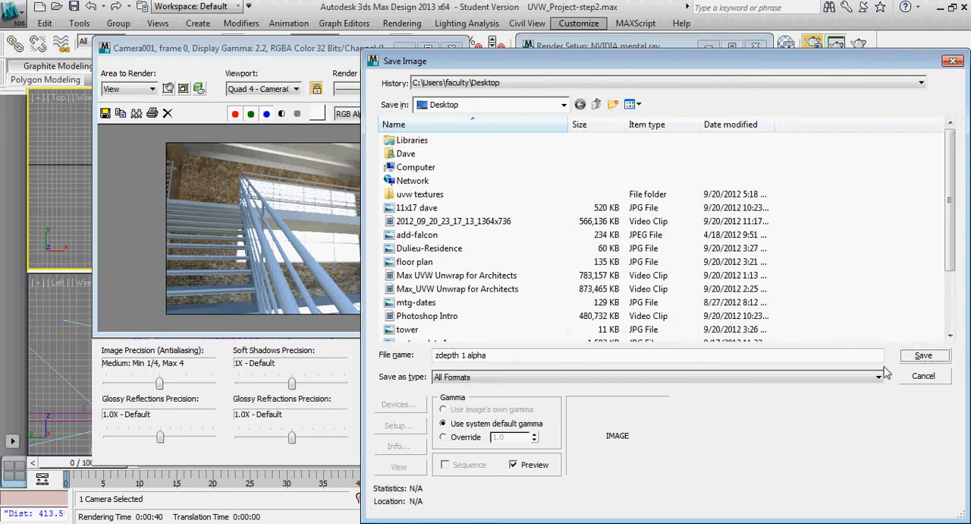
{"action": "left_click", "coordinate": [856, 374]}
{"action": "left_click", "coordinate": [843, 463]}
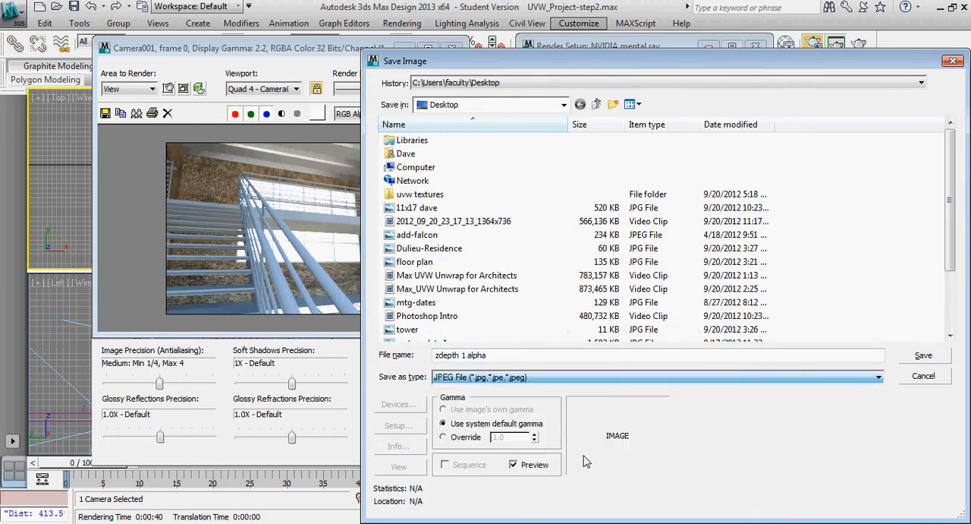
{"action": "left_click", "coordinate": [921, 358]}
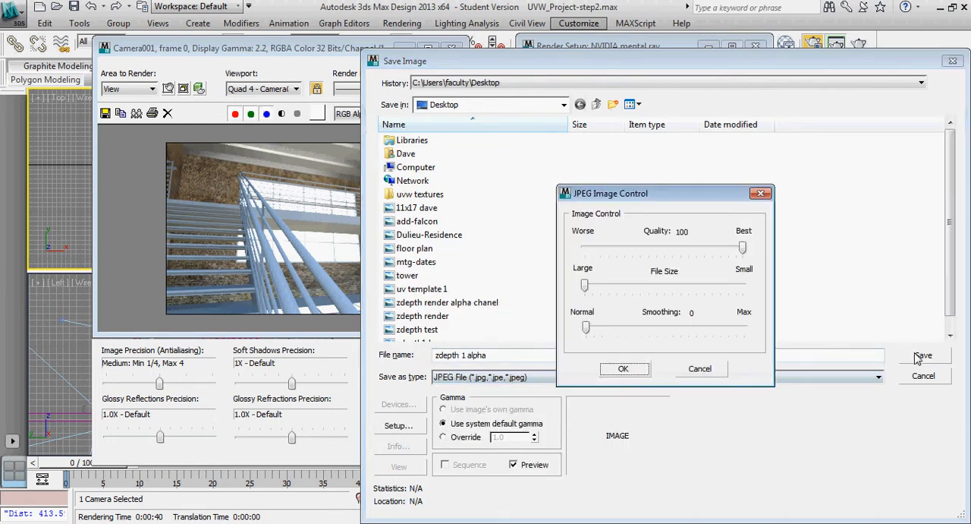
{"action": "left_click", "coordinate": [624, 370]}
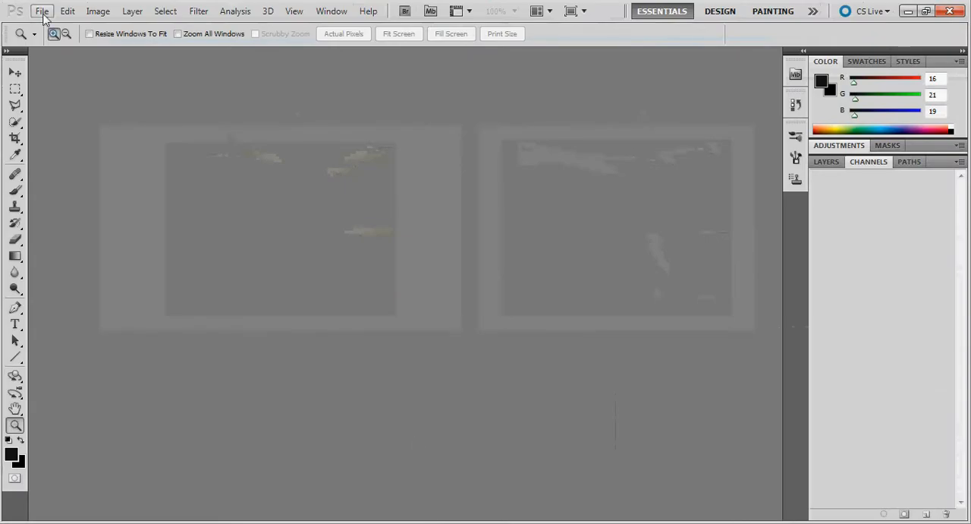
Switch to Photoshop and open both zdepth 1 alpha.jpg and zdepth1 base.jpg from the Desktop
{"action": "left_click", "coordinate": [41, 12]}
{"action": "left_click", "coordinate": [55, 39]}
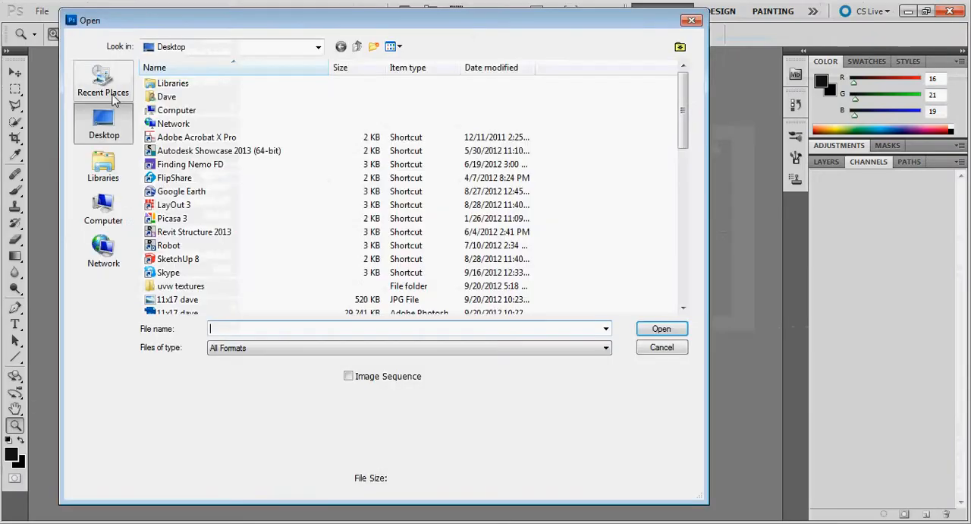
{"action": "left_click_drag", "start_coordinate": [684, 117], "coordinate": [681, 303]}
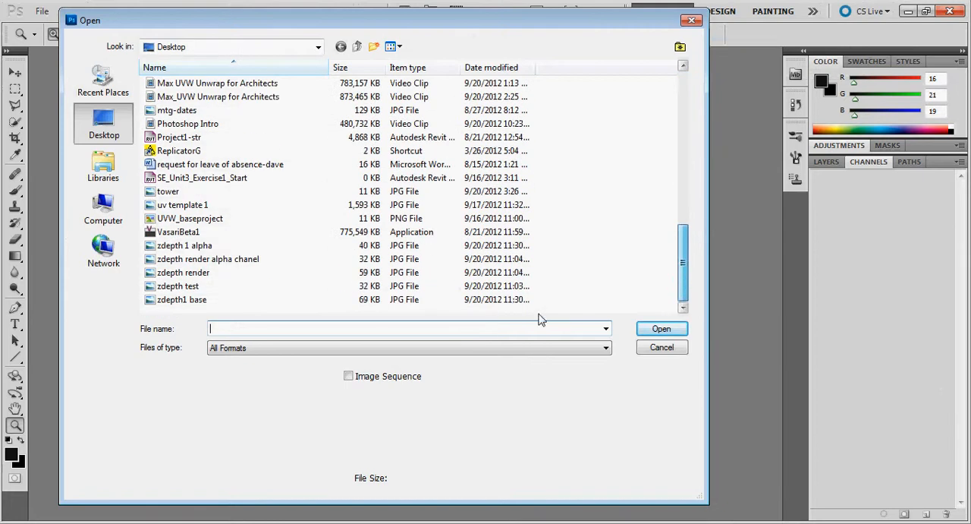
{"action": "left_click", "coordinate": [182, 301]}
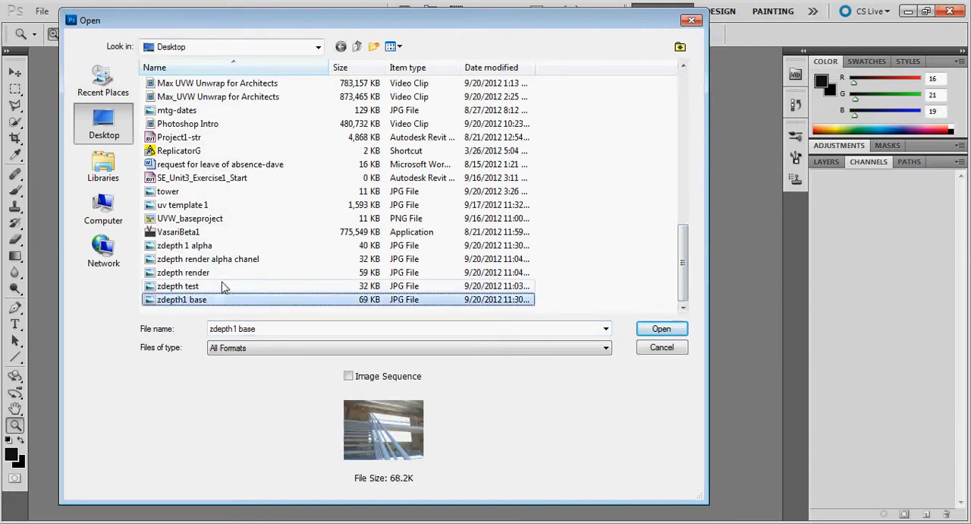
{"action": "left_click", "coordinate": [181, 248], "text": "ctrl"}
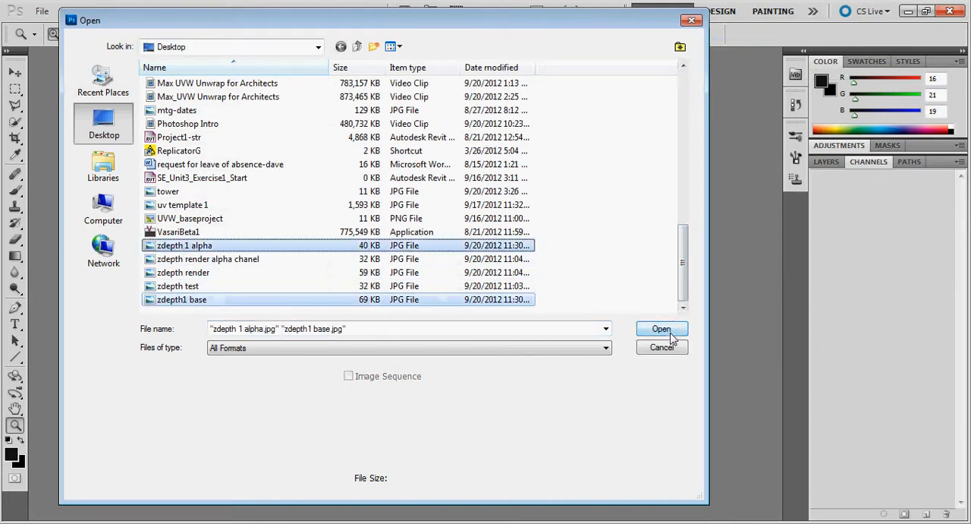
{"action": "left_click", "coordinate": [671, 335]}
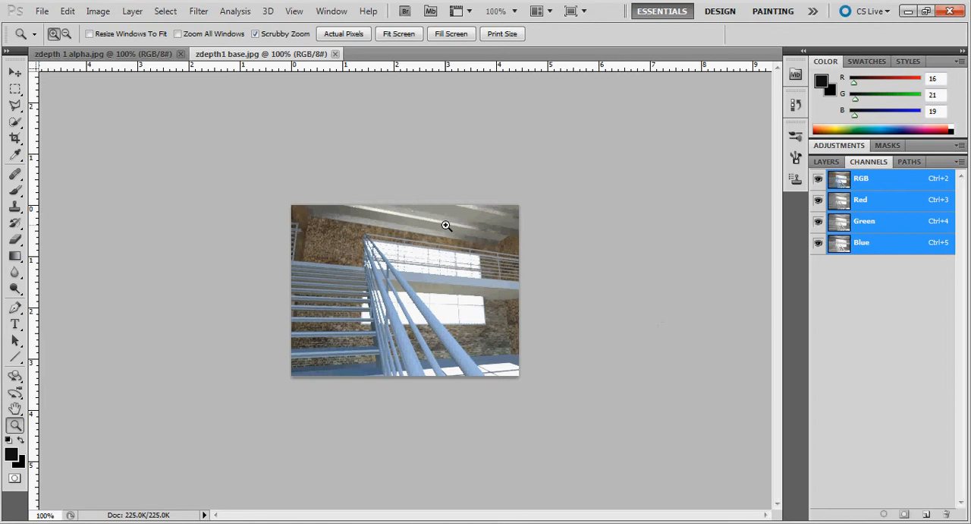
Create a new alpha channel in zdepth1 base.jpg
{"action": "left_click", "coordinate": [408, 288]}
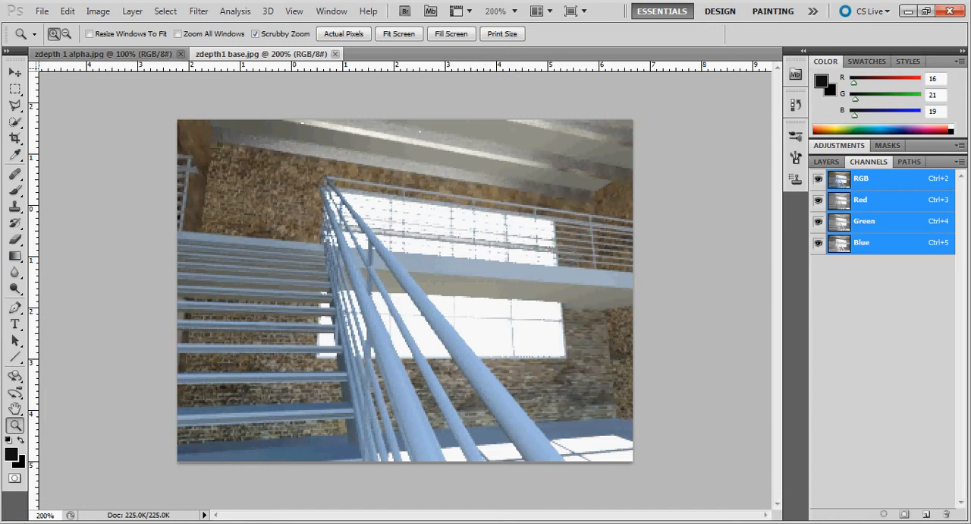
{"action": "left_click", "coordinate": [826, 162]}
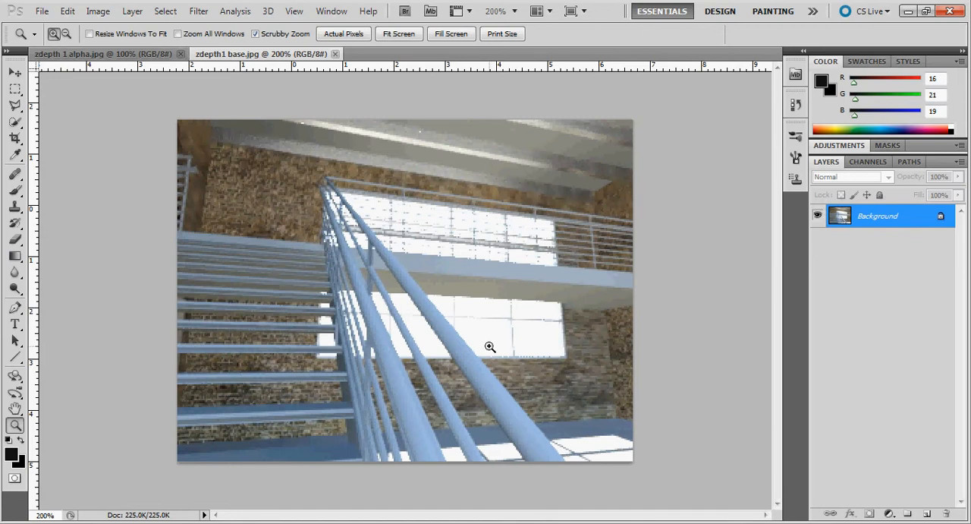
{"action": "left_click", "coordinate": [865, 162]}
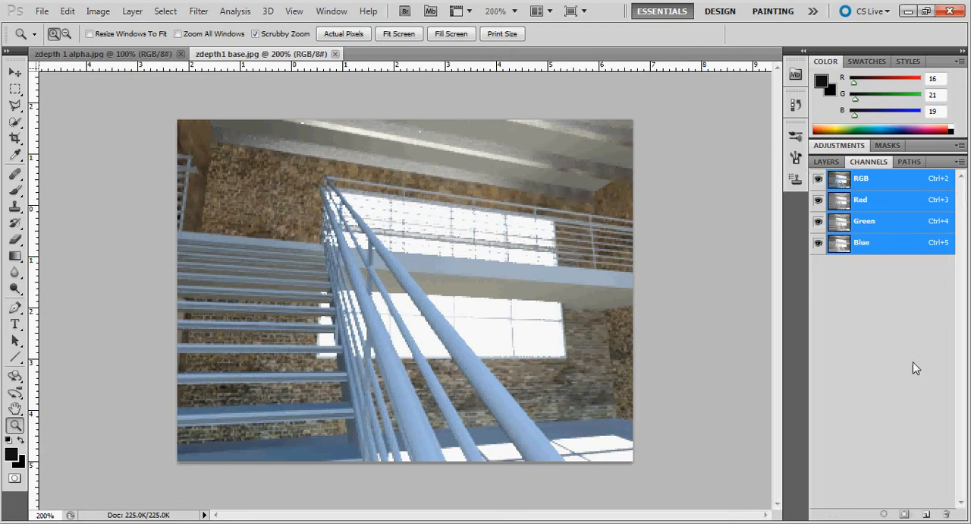
{"action": "left_click", "coordinate": [925, 516]}
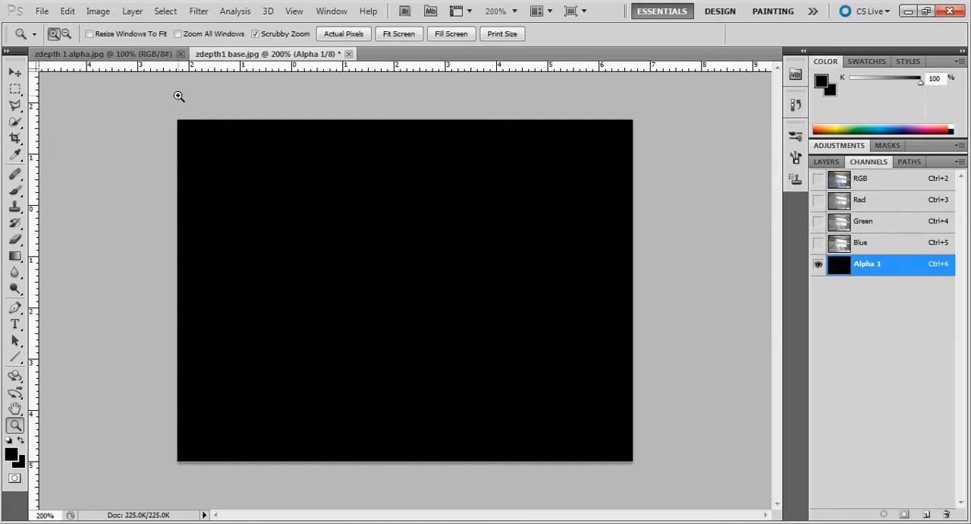
Copy the entire zdepth 1 alpha image and paste it into the Alpha 1 channel of zdepth1 base.jpg
{"action": "left_click", "coordinate": [118, 55]}
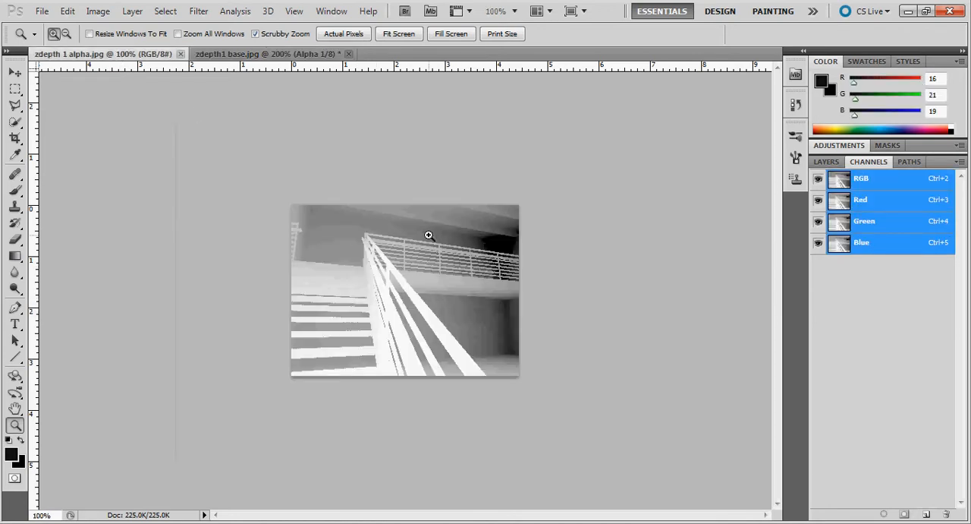
{"action": "left_click", "coordinate": [154, 12]}
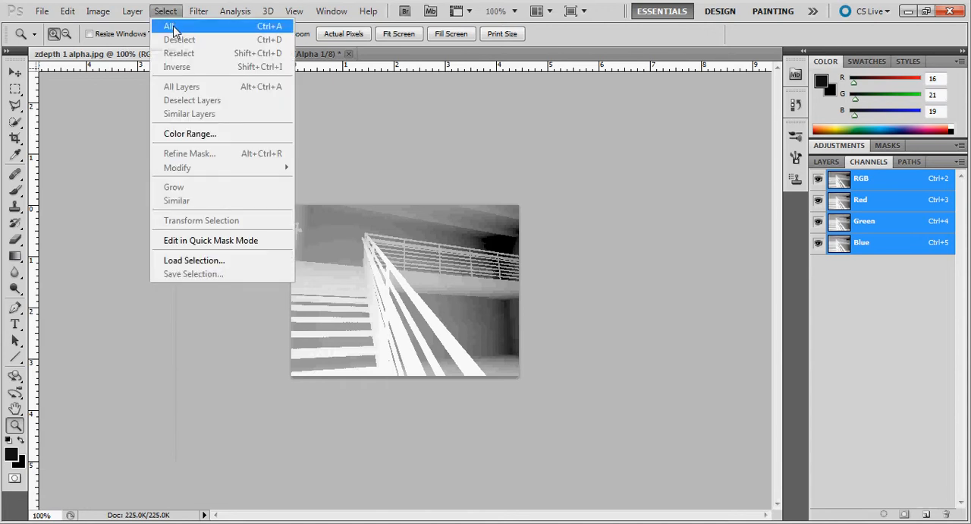
{"action": "left_click", "coordinate": [171, 27]}
{"action": "left_click", "coordinate": [67, 12]}
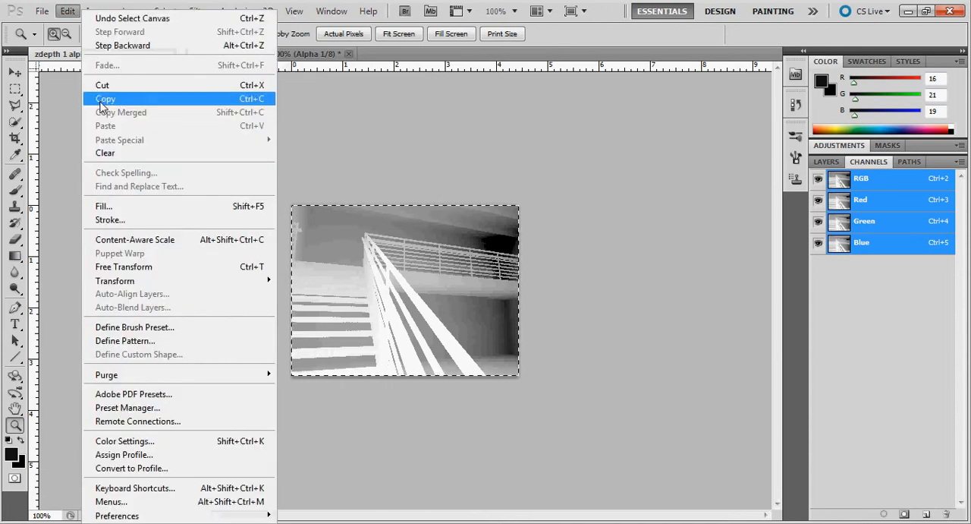
{"action": "left_click", "coordinate": [106, 98]}
{"action": "left_click", "coordinate": [272, 55]}
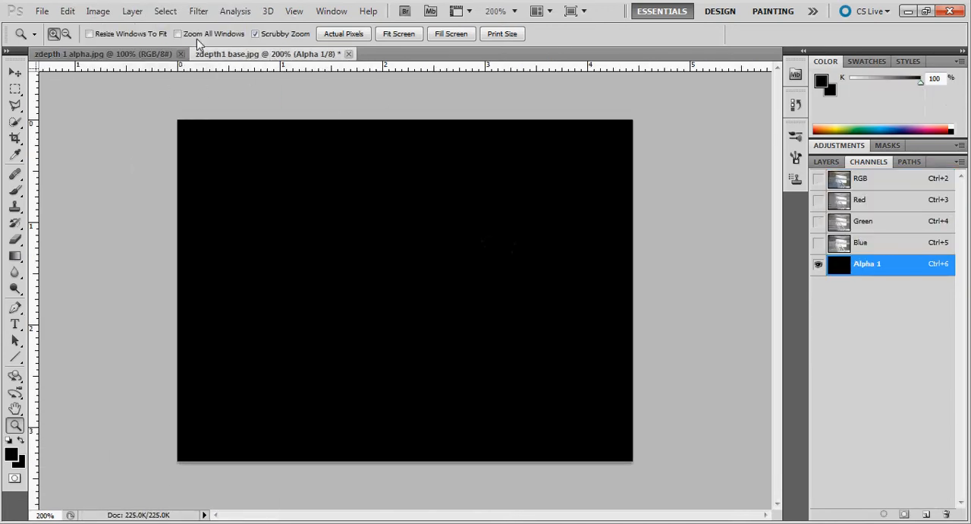
{"action": "left_click", "coordinate": [67, 11]}
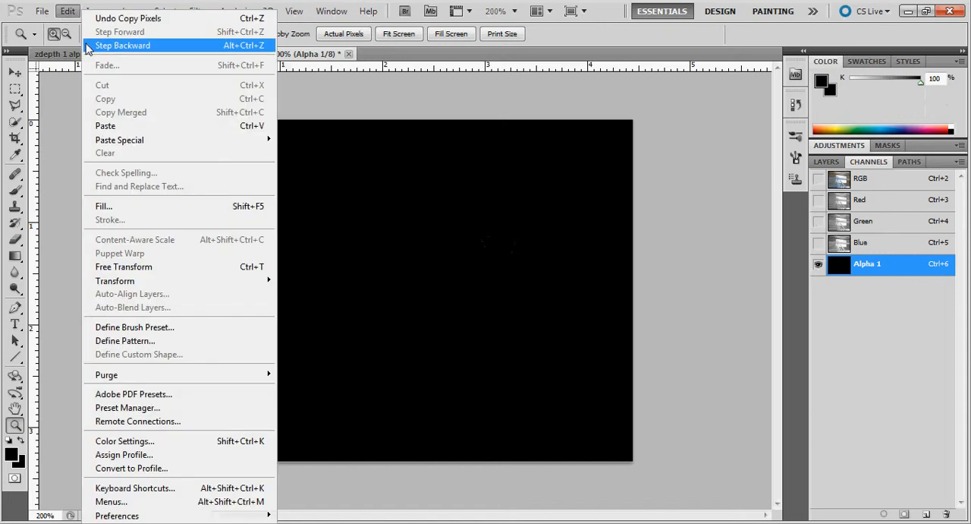
{"action": "left_click", "coordinate": [126, 134]}
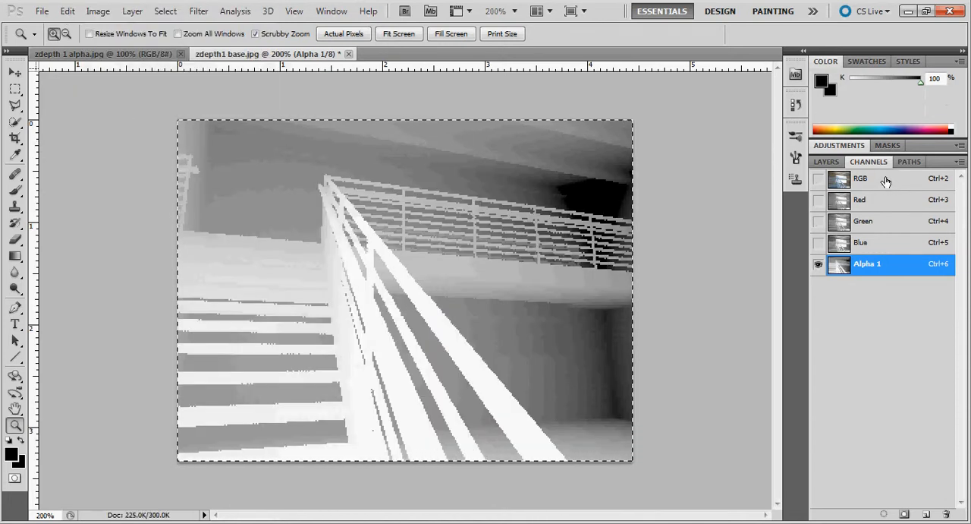
Show the RGB channels together with Alpha 1, return to the layers, and deselect the canvas selection
{"action": "left_click", "coordinate": [819, 179]}
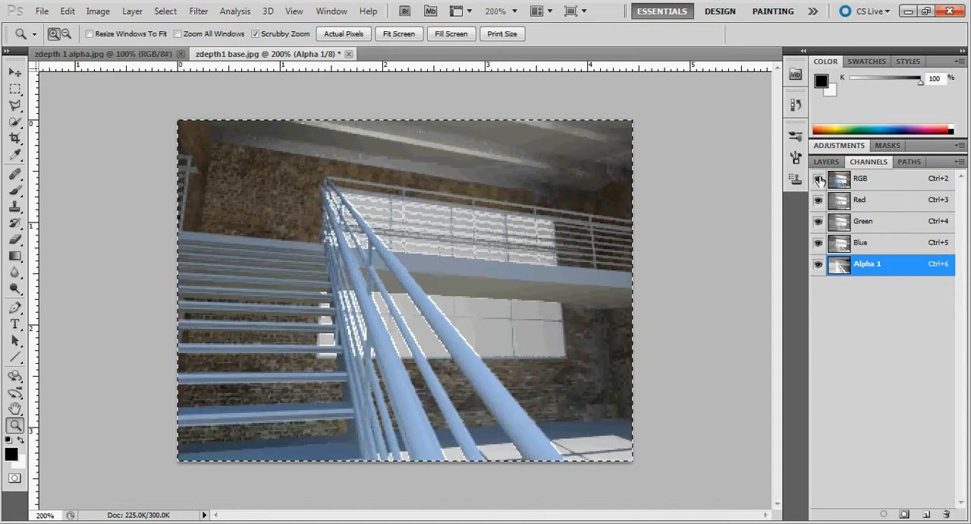
{"action": "left_click", "coordinate": [827, 162]}
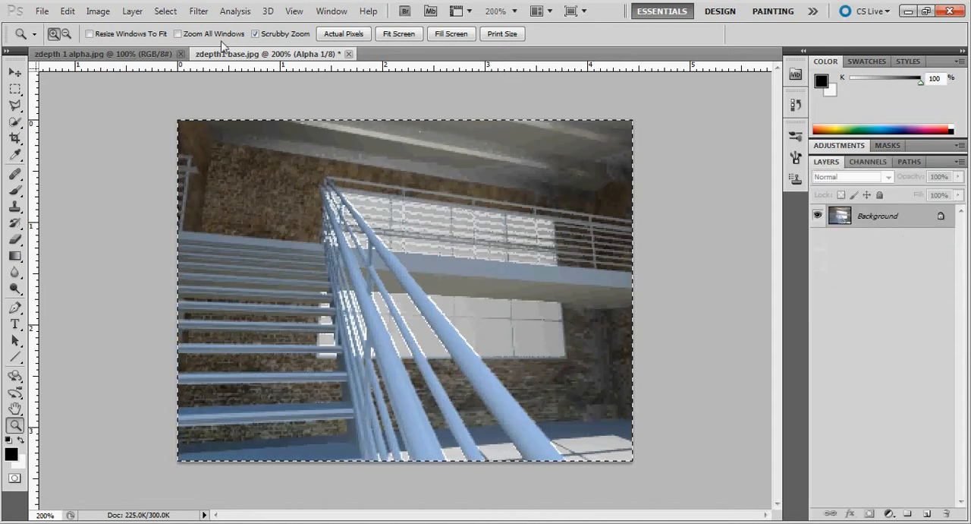
{"action": "left_click", "coordinate": [166, 11]}
{"action": "left_click", "coordinate": [175, 36]}
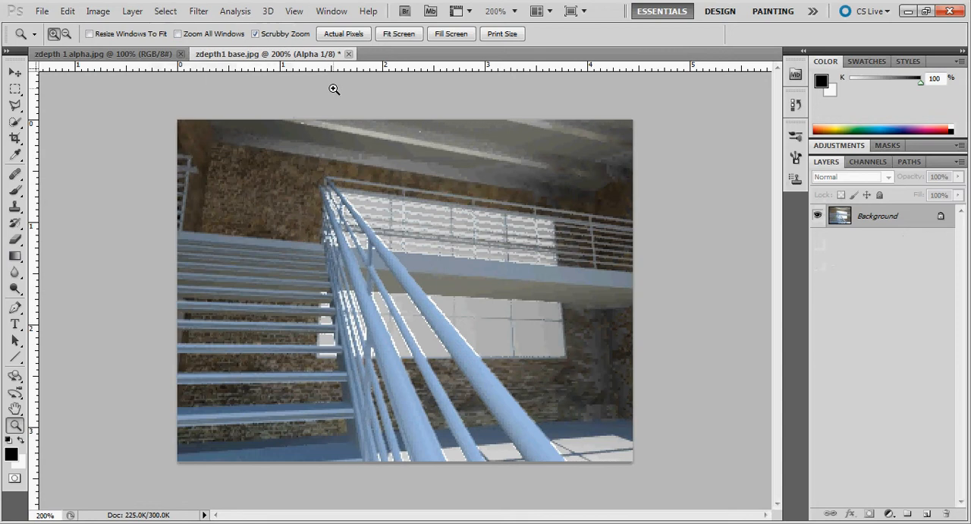
{"action": "left_click", "coordinate": [195, 12]}
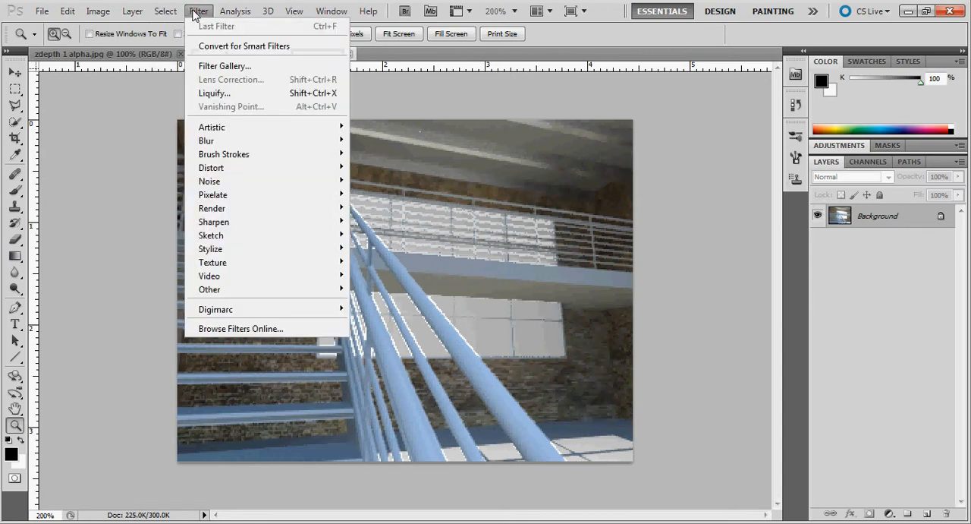
{"action": "mouse_move", "coordinate": [273, 144]}
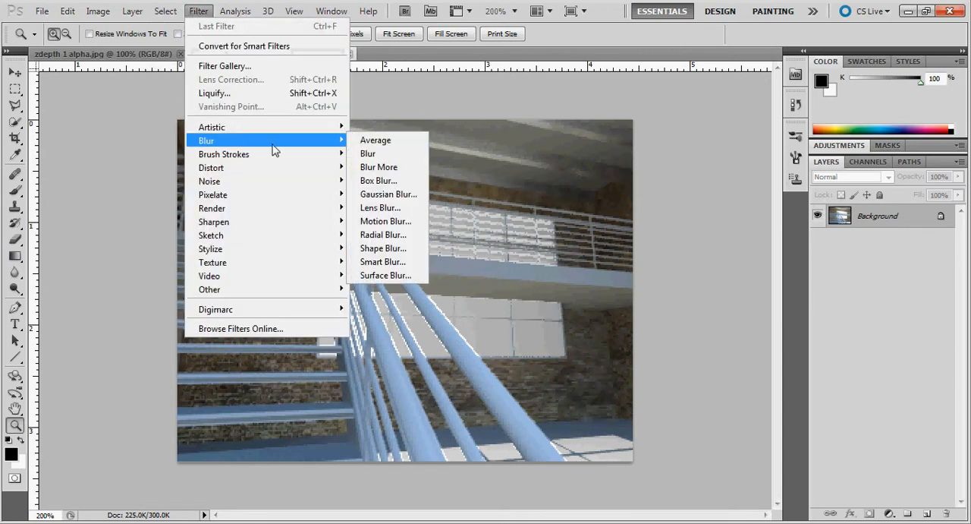
{"action": "left_click", "coordinate": [383, 207]}
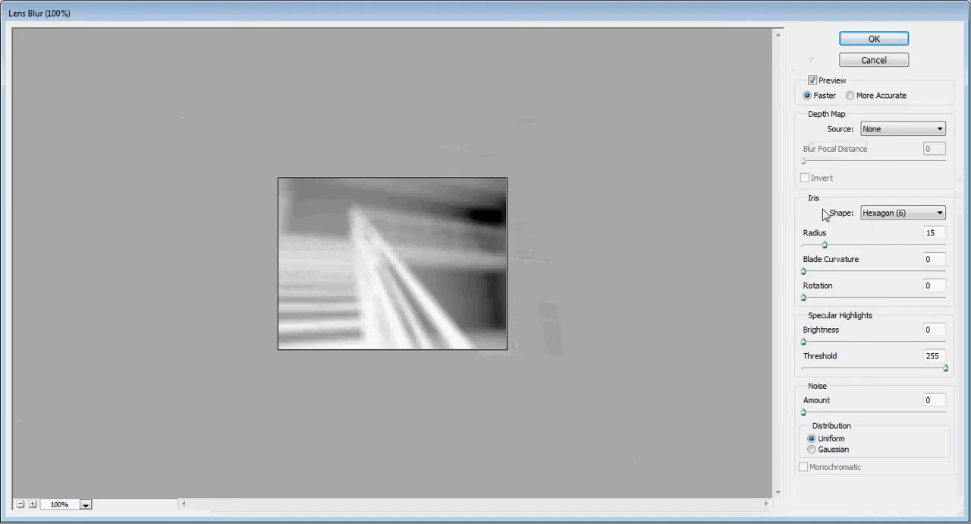
{"action": "left_click", "coordinate": [897, 131]}
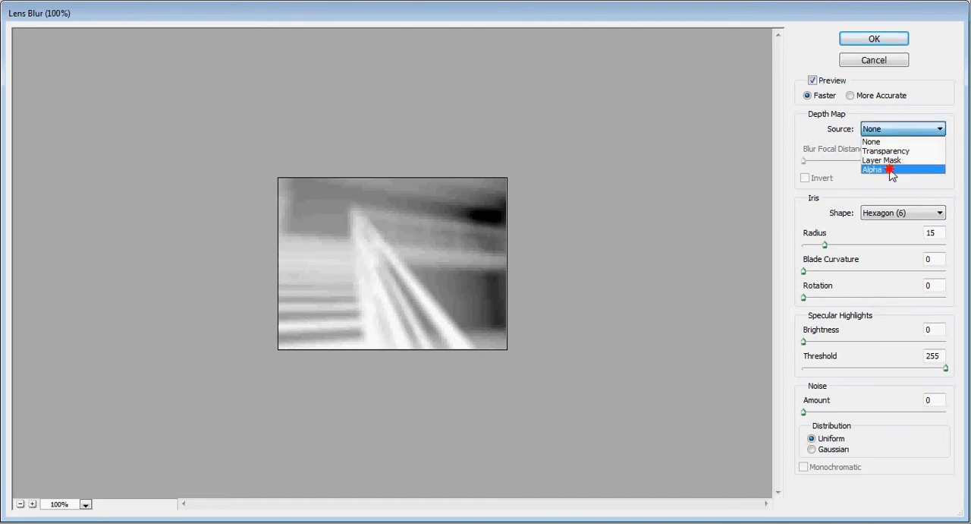
{"action": "left_click", "coordinate": [892, 170]}
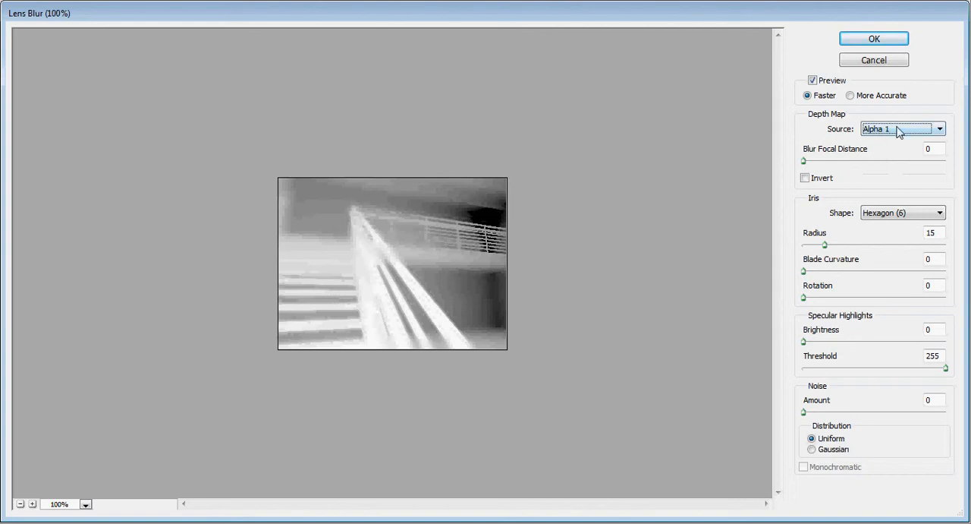
{"action": "left_click", "coordinate": [882, 61]}
Make the RGB composite channel active instead of Alpha 1 and return to the Background layer
{"action": "left_click", "coordinate": [878, 217]}
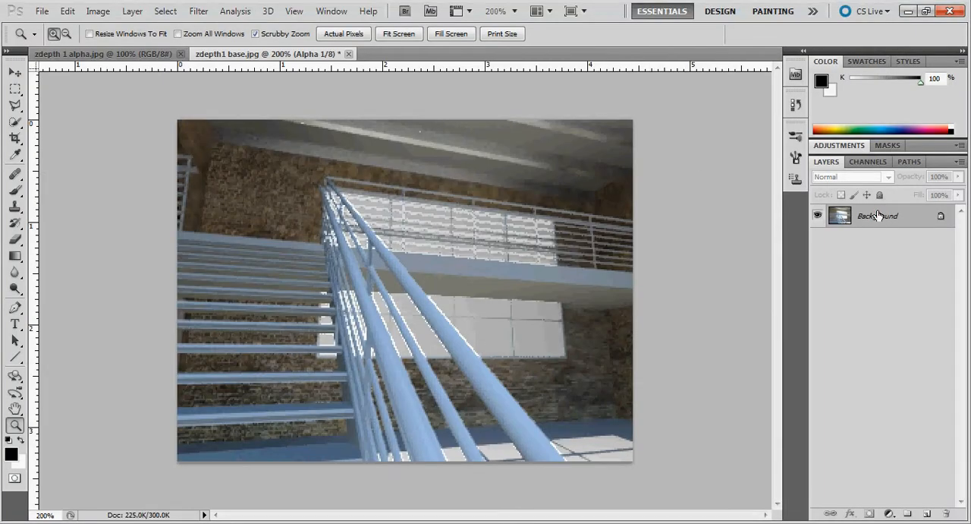
{"action": "left_click", "coordinate": [867, 162]}
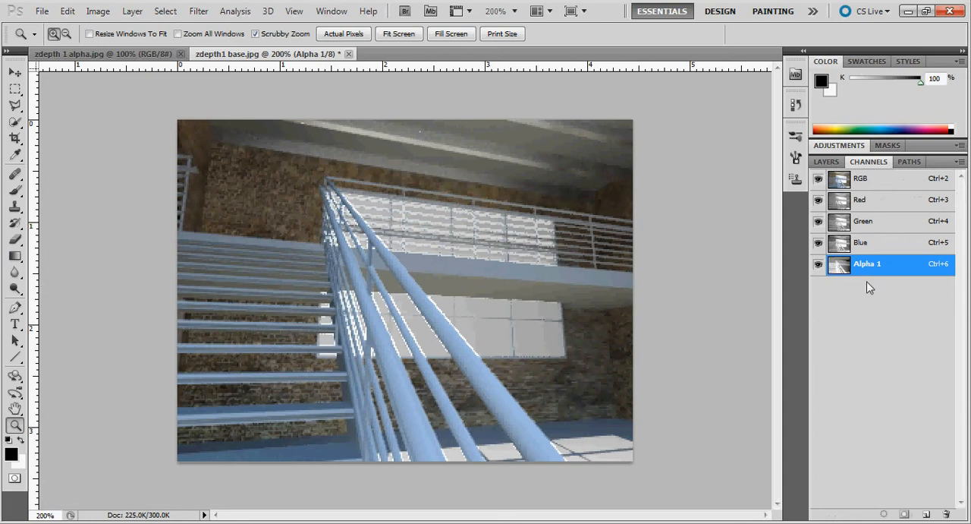
{"action": "left_click", "coordinate": [865, 180]}
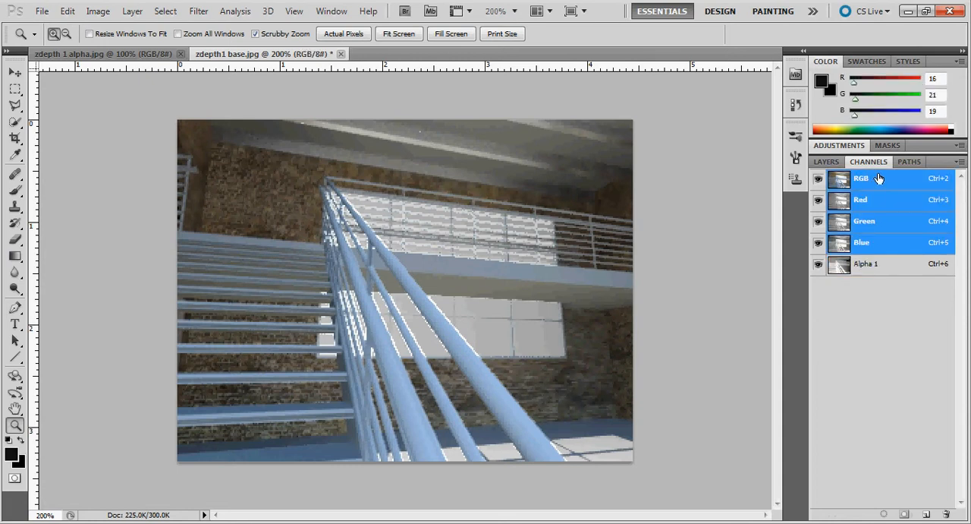
{"action": "left_click", "coordinate": [826, 162]}
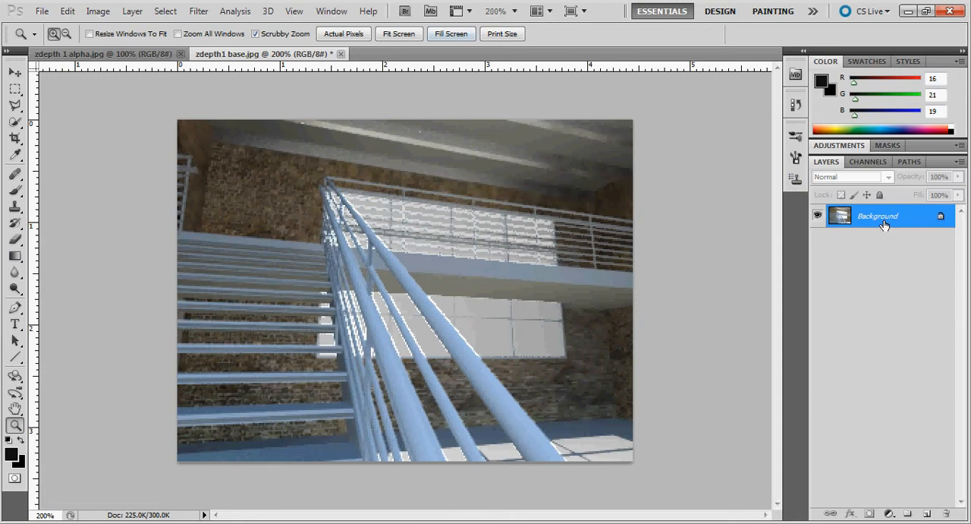
Switch to the Alpha 1 channel and back to the RGB composite, ending on the Background layer
{"action": "left_click", "coordinate": [859, 162]}
{"action": "left_click", "coordinate": [878, 264]}
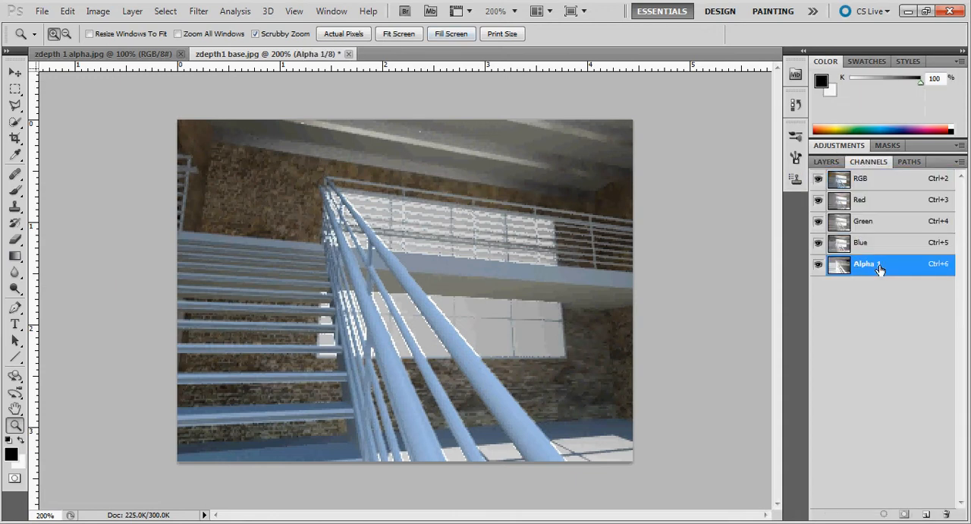
{"action": "double_click", "coordinate": [882, 263]}
{"action": "key", "text": "Return"}
{"action": "left_click", "coordinate": [741, 258]}
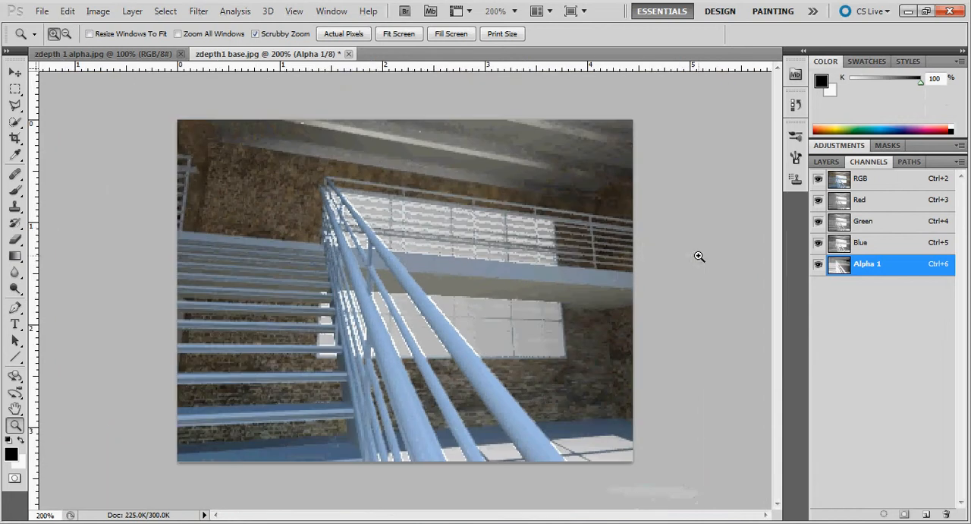
{"action": "left_click", "coordinate": [643, 247], "text": "alt"}
{"action": "left_click", "coordinate": [877, 186]}
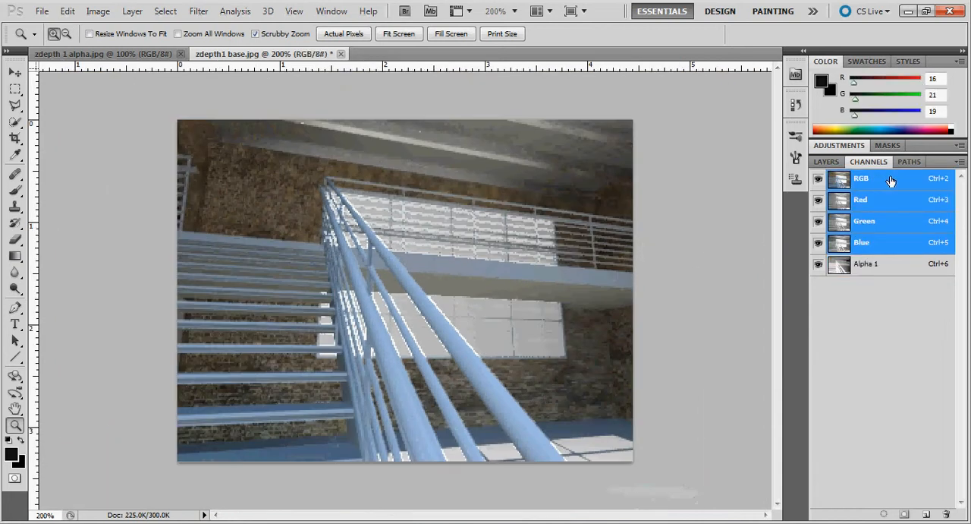
{"action": "left_click", "coordinate": [825, 162]}
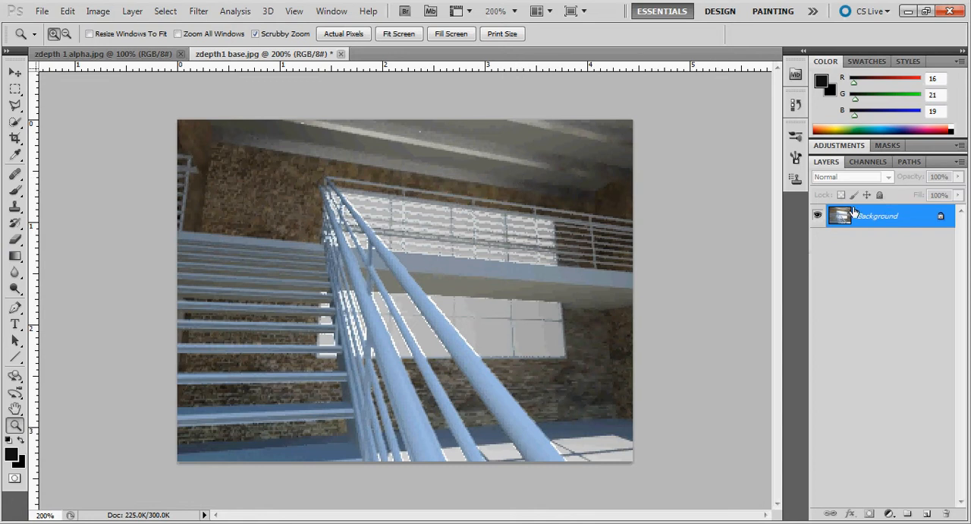
{"action": "left_click", "coordinate": [866, 162]}
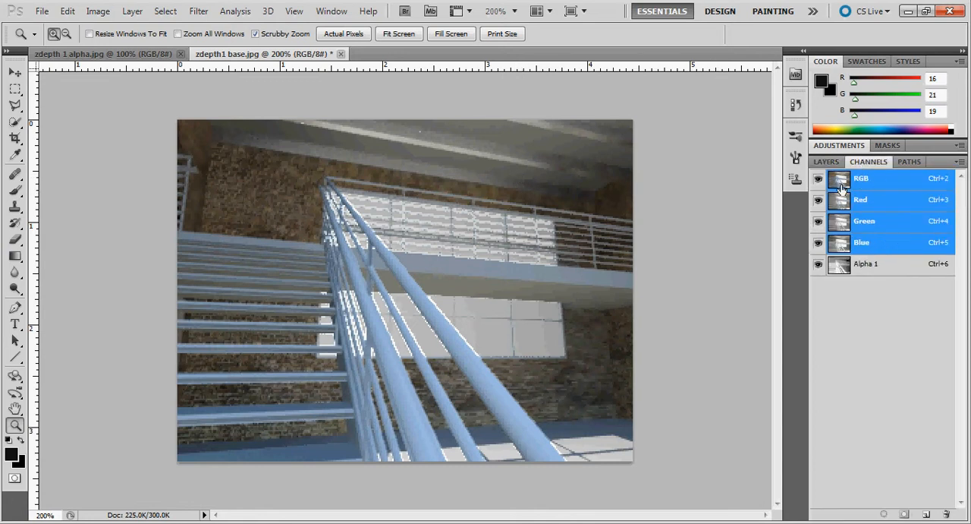
{"action": "left_click", "coordinate": [826, 162]}
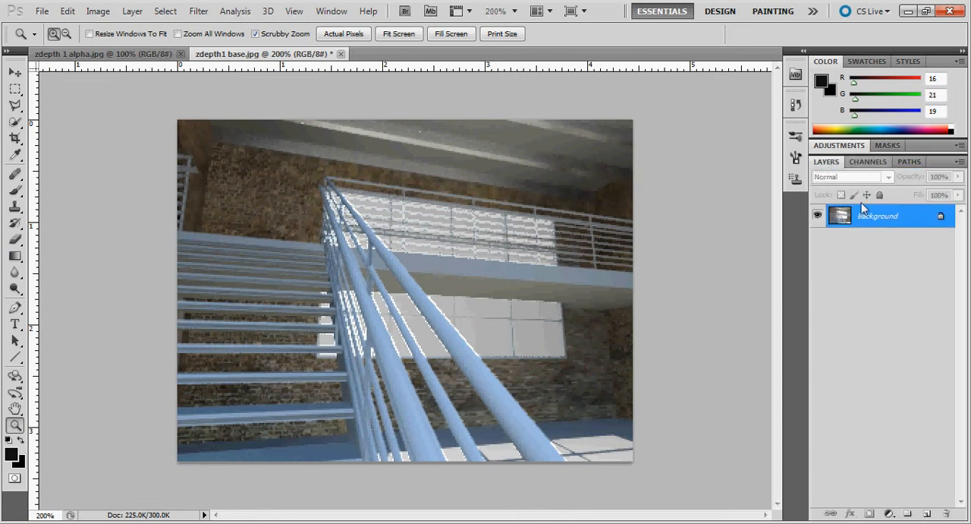
Start a Lens Blur on the Background layer with Alpha 1 as the depth map source
{"action": "left_click", "coordinate": [198, 10]}
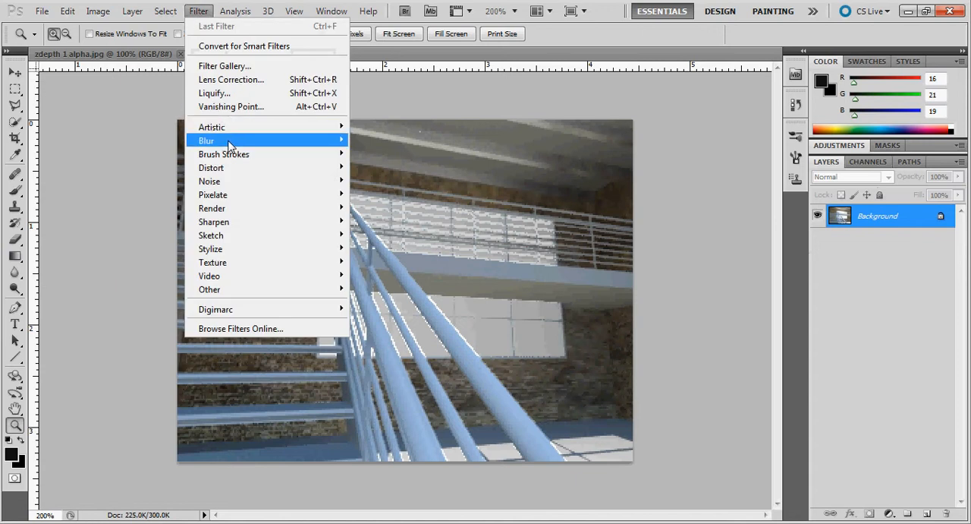
{"action": "mouse_move", "coordinate": [228, 141]}
{"action": "left_click", "coordinate": [380, 207]}
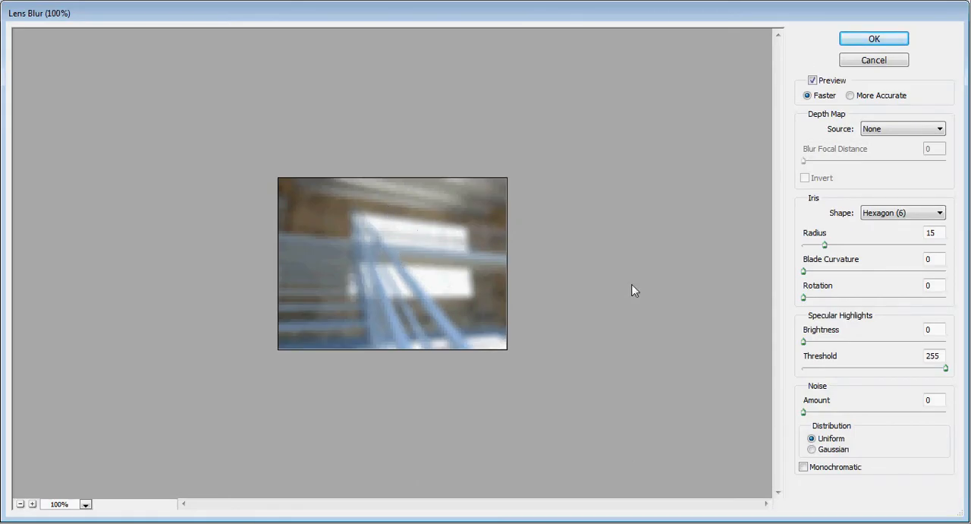
{"action": "left_click", "coordinate": [898, 130]}
{"action": "left_click", "coordinate": [886, 170]}
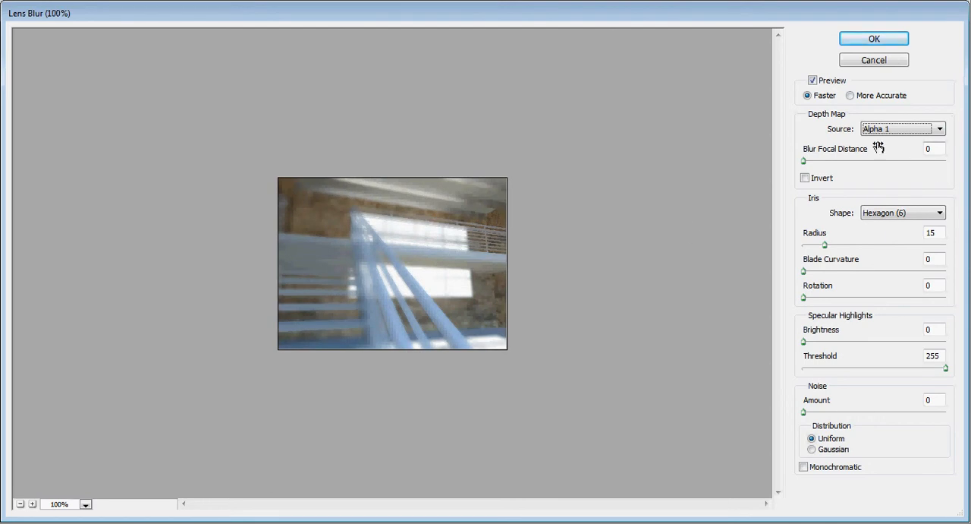
Try Blur Focal Distances of 255 and 110, and raise the iris Radius to 32
{"action": "left_click_drag", "start_coordinate": [804, 162], "coordinate": [954, 162]}
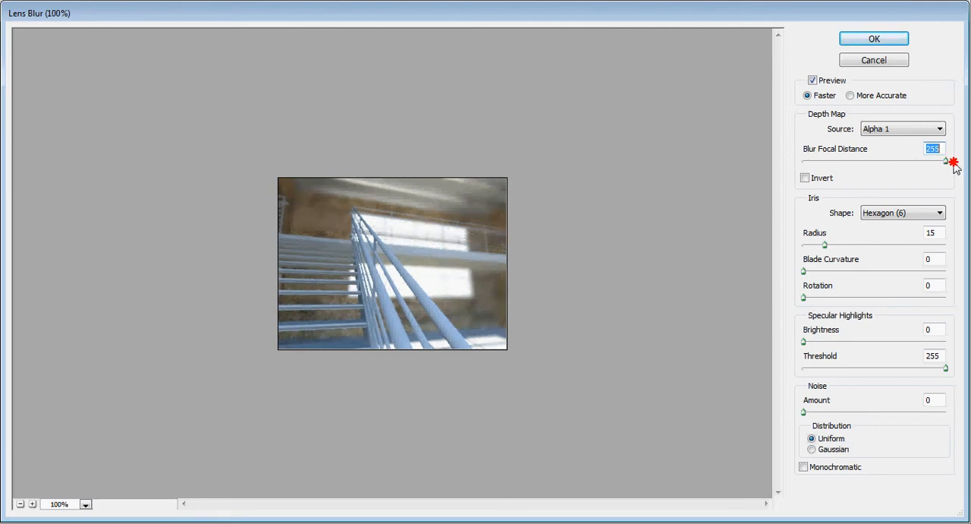
{"action": "left_click_drag", "start_coordinate": [954, 161], "coordinate": [867, 188]}
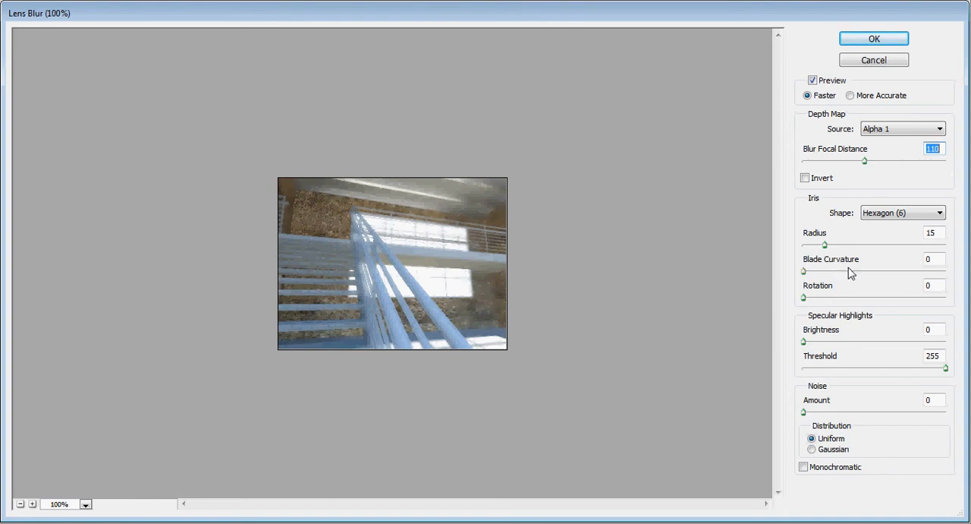
{"action": "mouse_move", "coordinate": [824, 244]}
{"action": "left_mouse_down"}
{"action": "mouse_move", "coordinate": [913, 249]}
{"action": "mouse_move", "coordinate": [809, 252]}
{"action": "mouse_move", "coordinate": [901, 250]}
{"action": "mouse_move", "coordinate": [849, 252]}
{"action": "left_mouse_up"}
Set the Blur Focal Distance to 255 and the iris Radius to 5, and apply the Lens Blur
{"action": "mouse_move", "coordinate": [861, 164]}
{"action": "left_mouse_down"}
{"action": "mouse_move", "coordinate": [802, 165]}
{"action": "mouse_move", "coordinate": [953, 165]}
{"action": "left_mouse_up"}
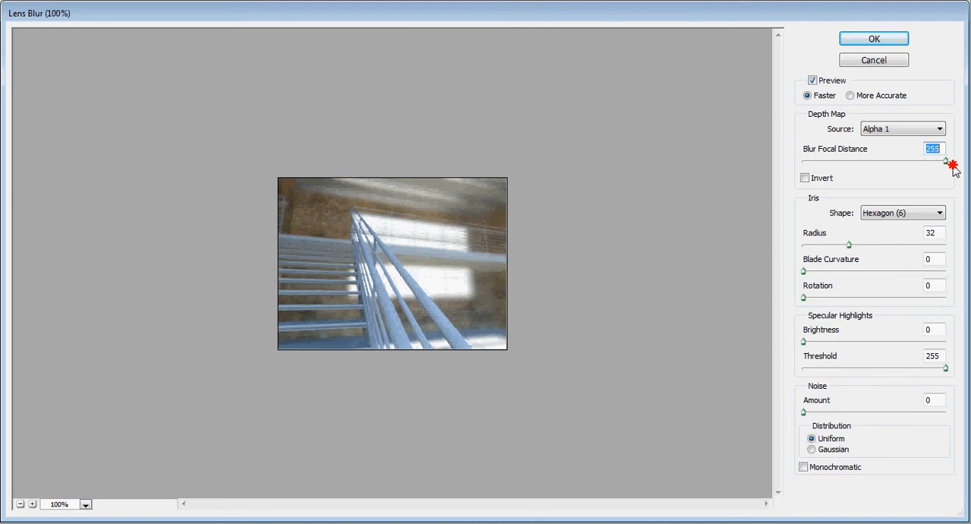
{"action": "left_click_drag", "start_coordinate": [849, 244], "coordinate": [809, 248]}
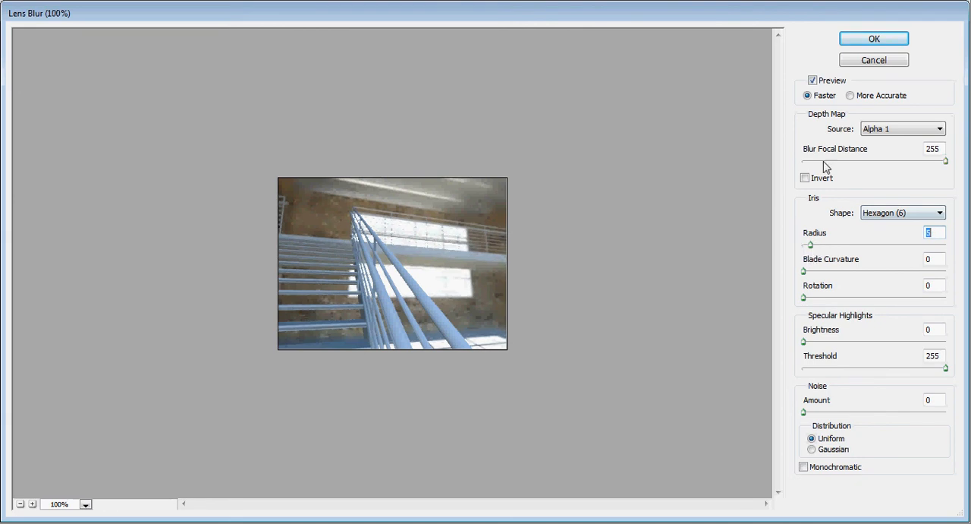
{"action": "left_click", "coordinate": [877, 41]}
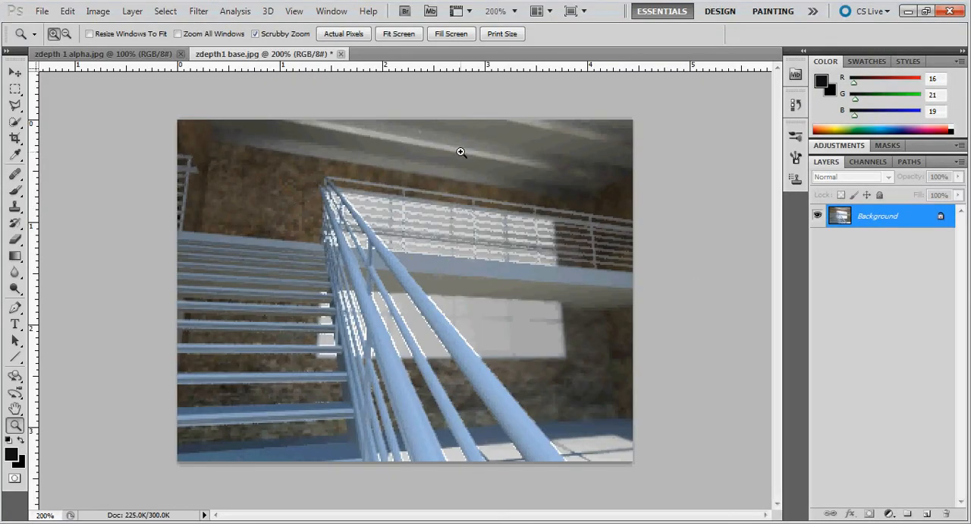